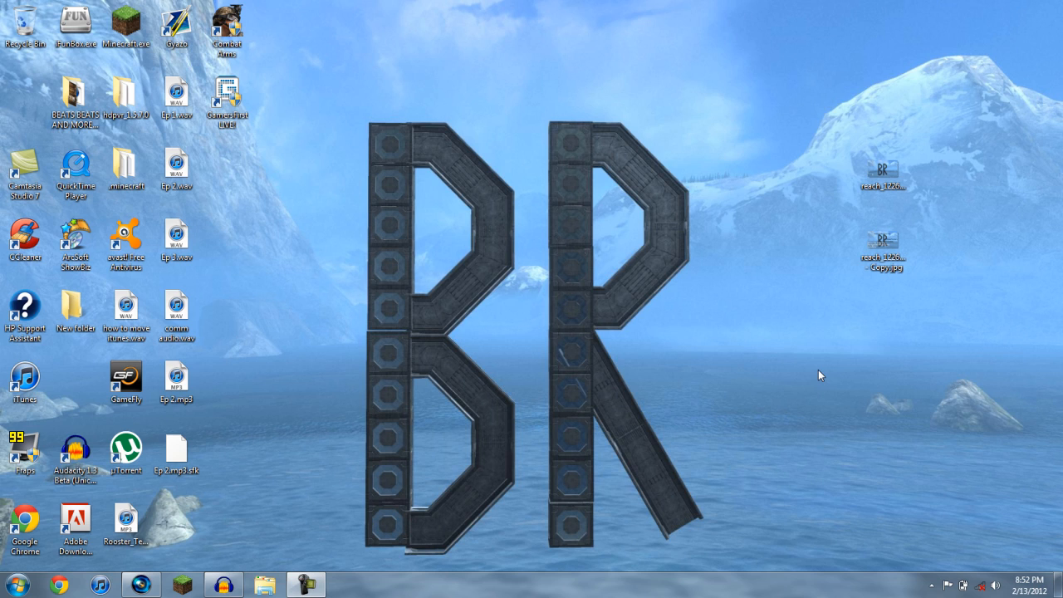
- Switch to Vegas Pro and set the main gameplay event on the video track to Disable resample
click(307, 585)
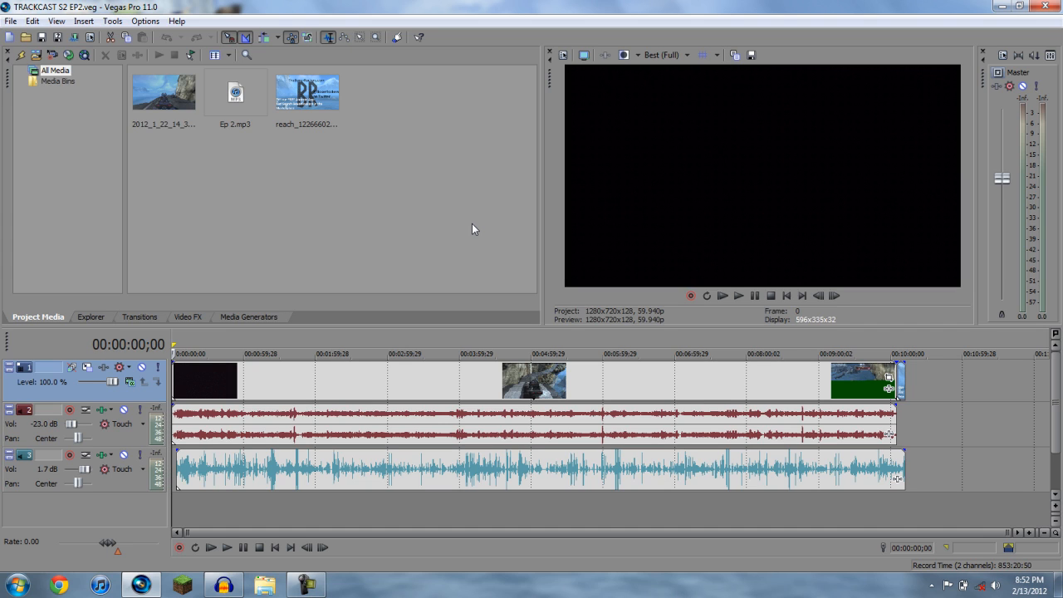
click(181, 107)
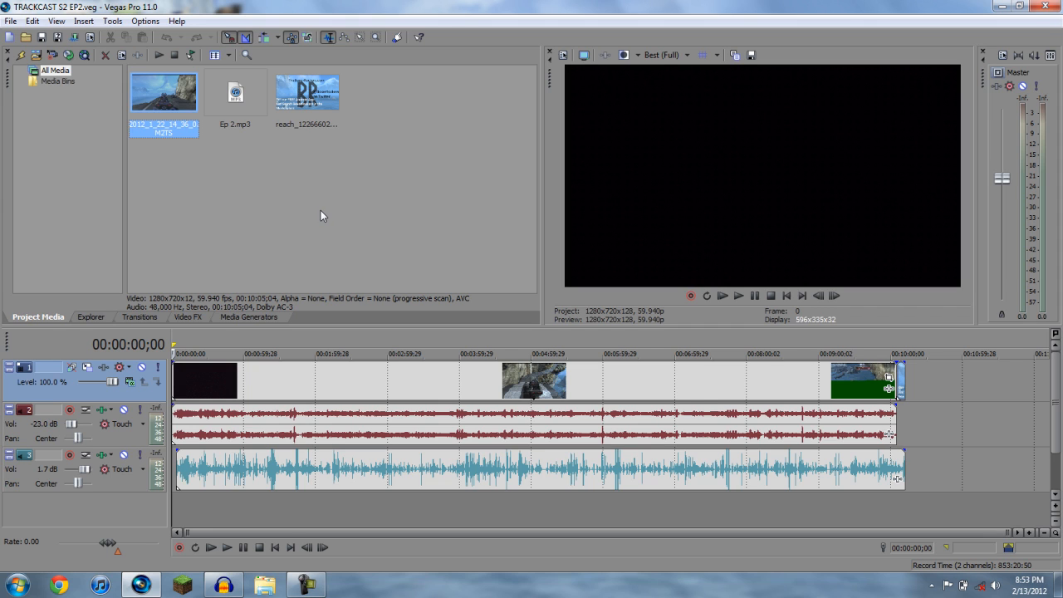
click(485, 375)
right_click(485, 375)
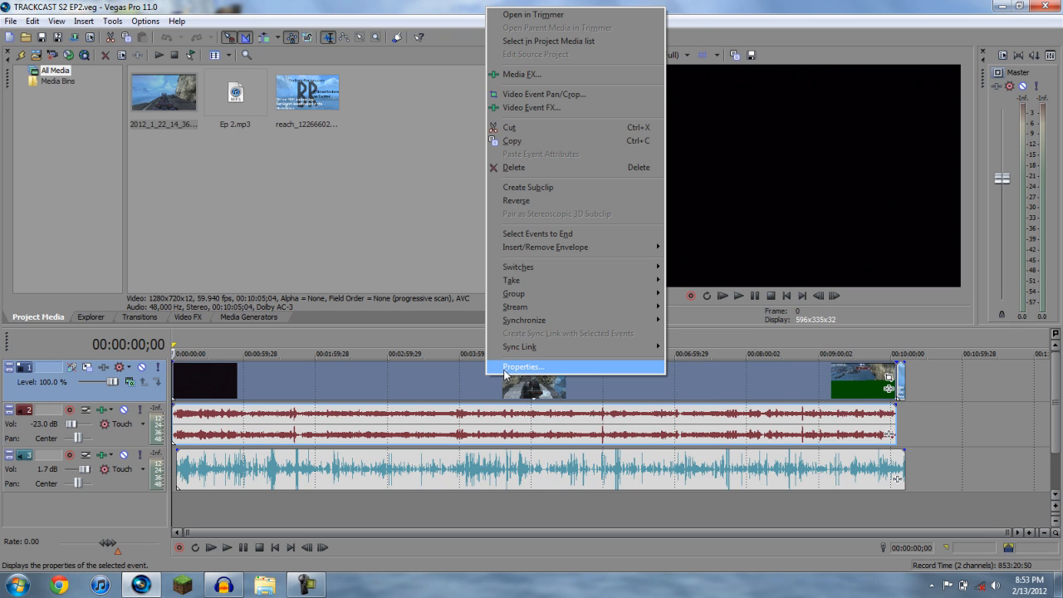
click(504, 368)
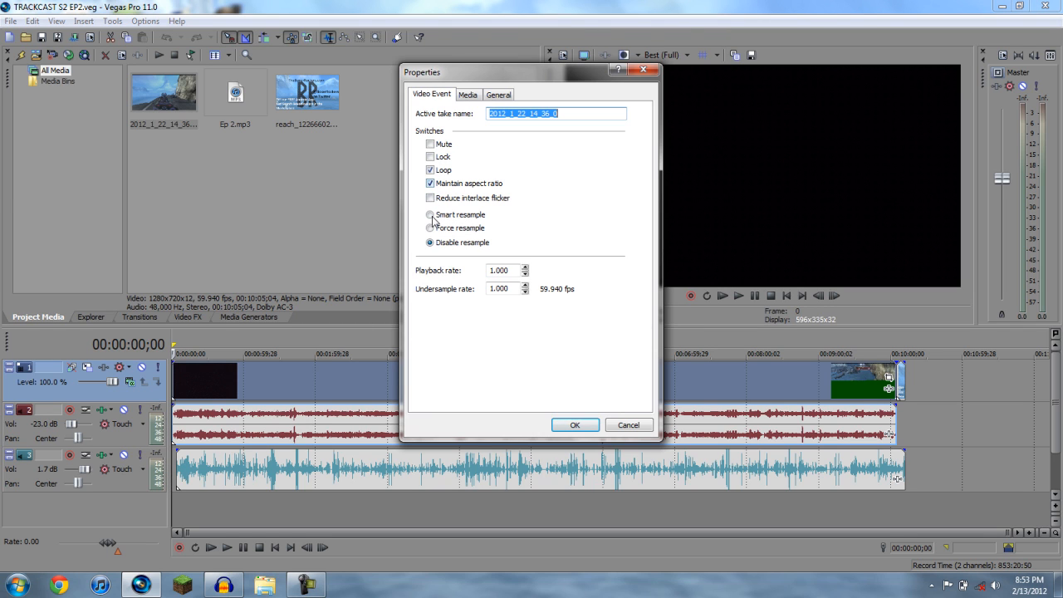
click(429, 214)
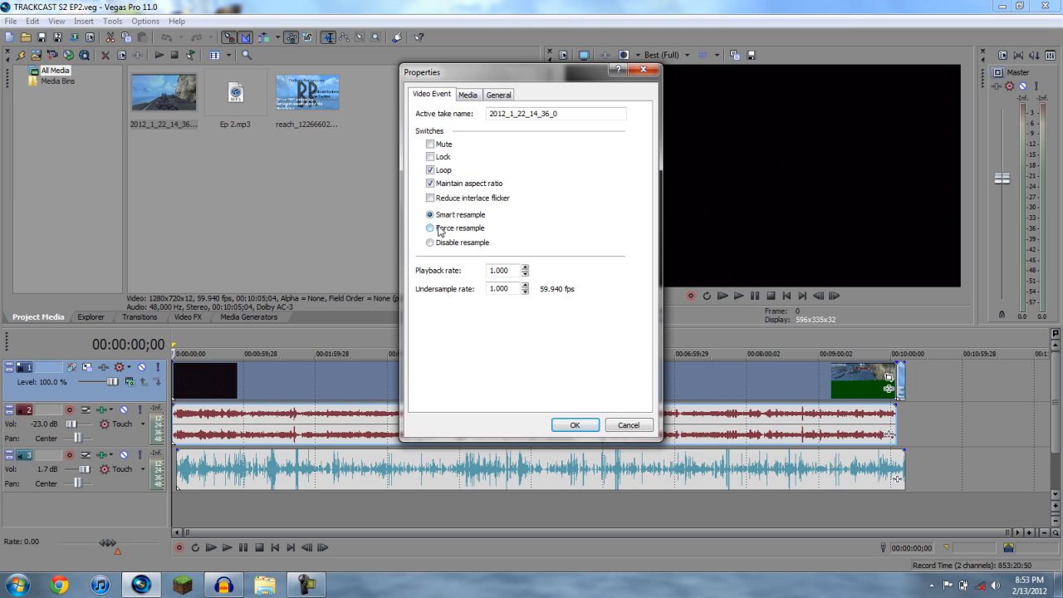
click(430, 242)
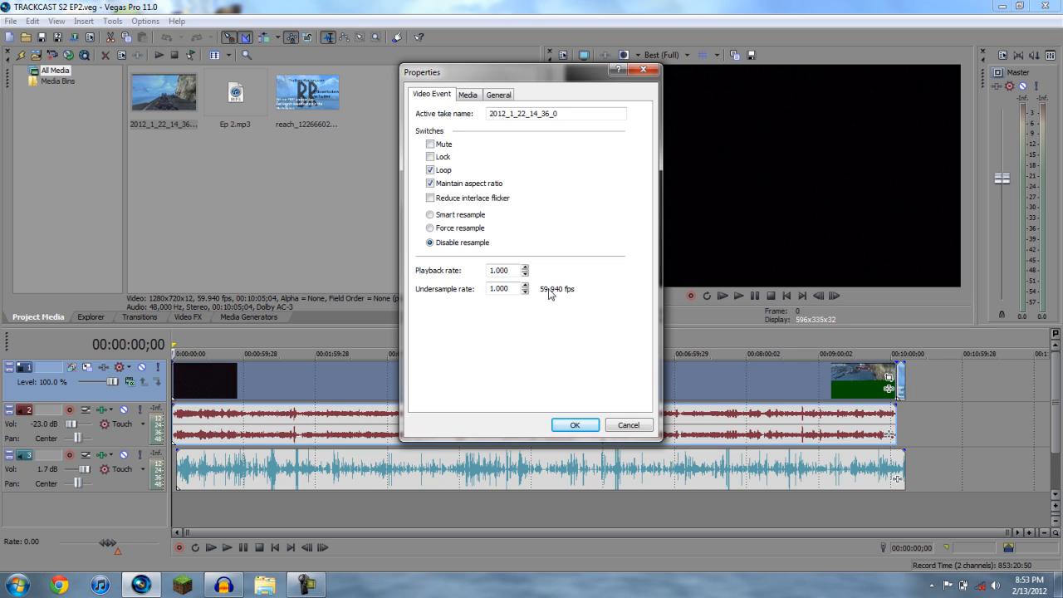
click(574, 425)
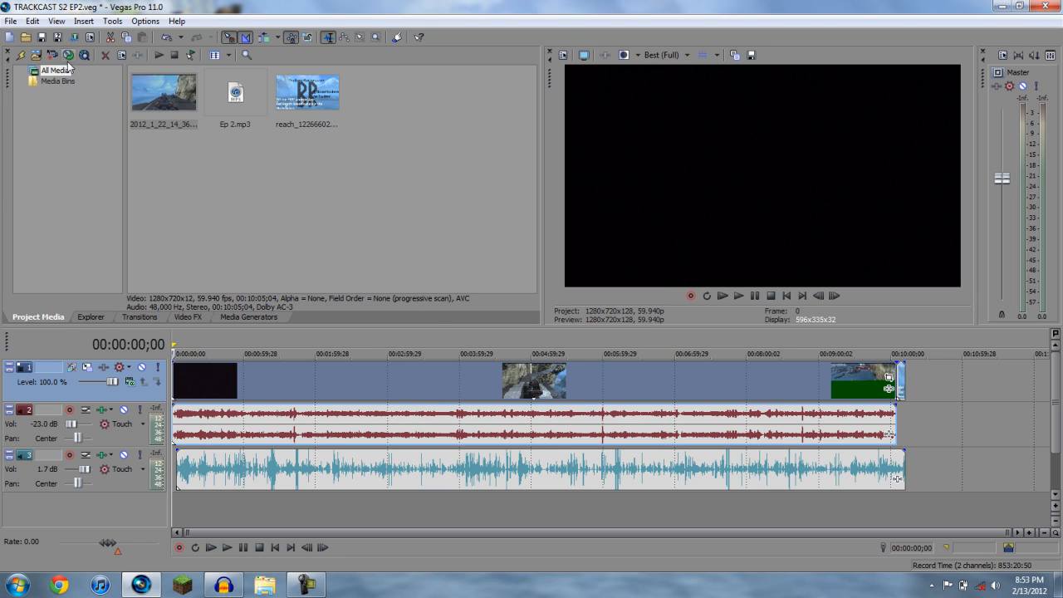
- Set the project template to HD 720-60p (1280x720, 59.940 fps) and the pixel format to 32-bit floating point (full range)
click(10, 21)
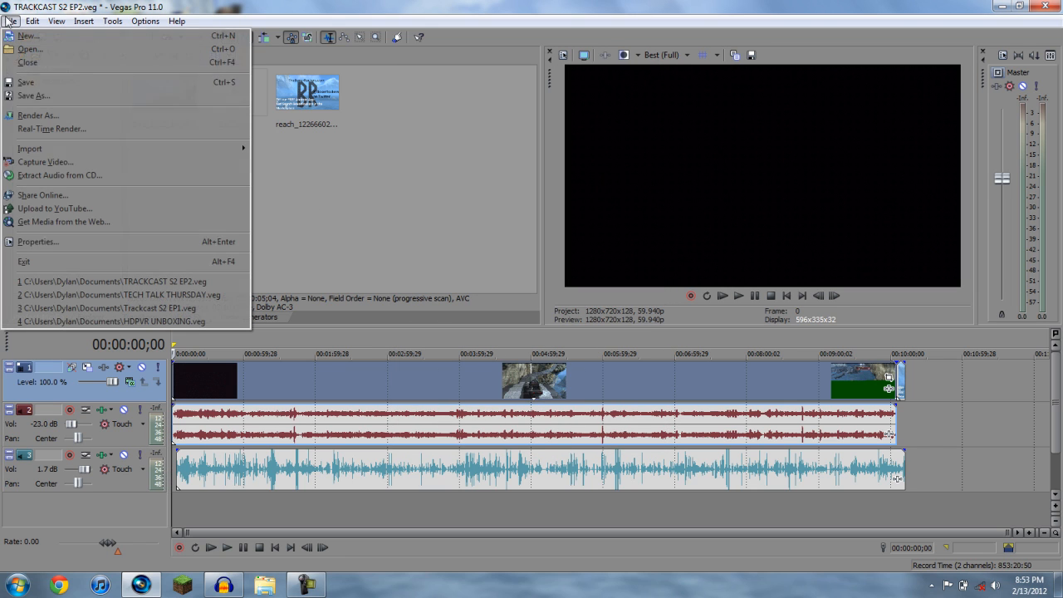
click(93, 243)
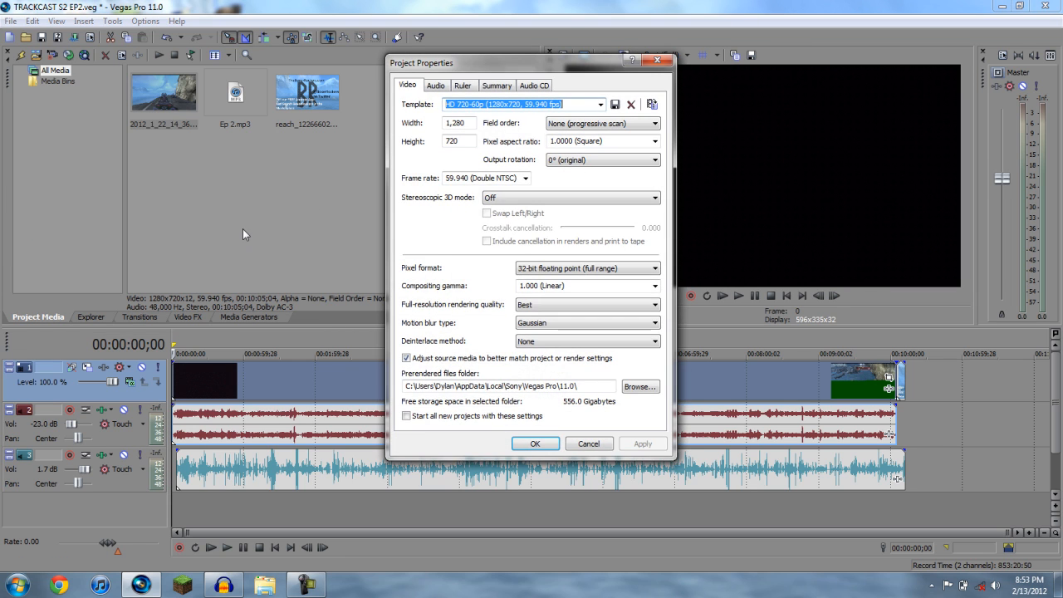
click(600, 104)
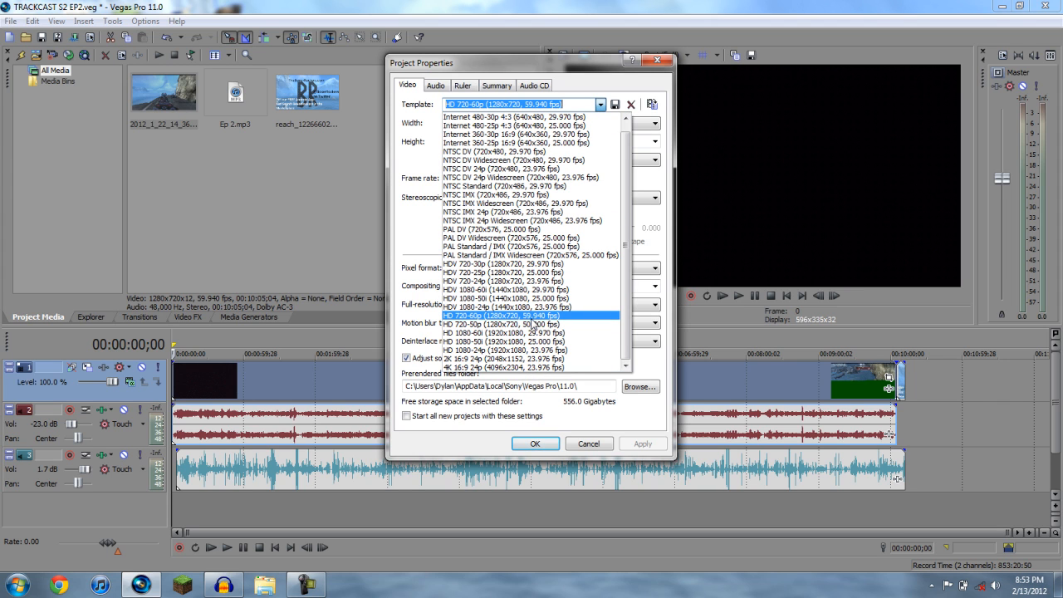
click(524, 317)
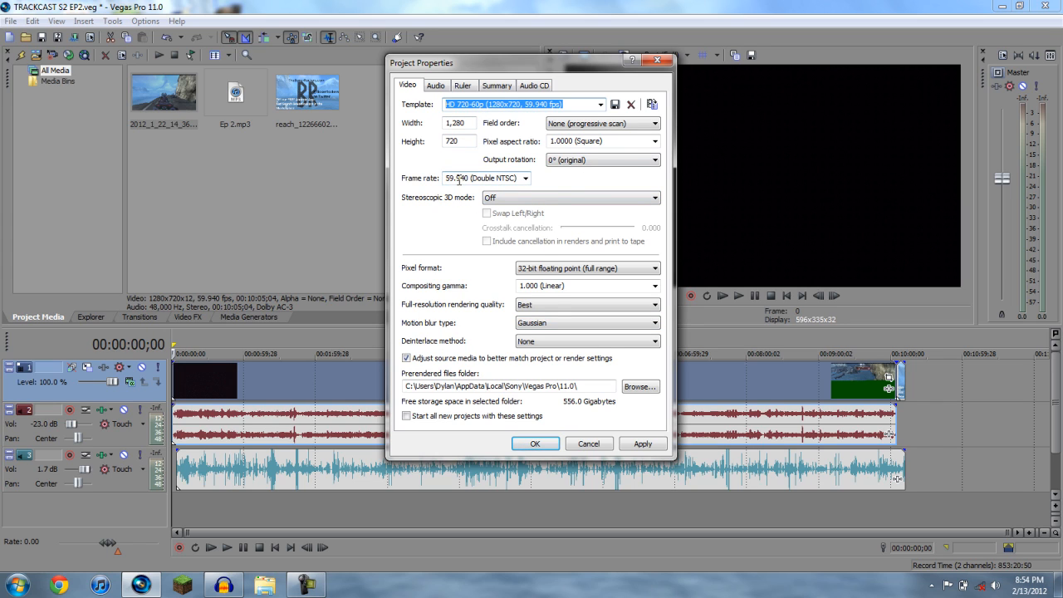
click(582, 269)
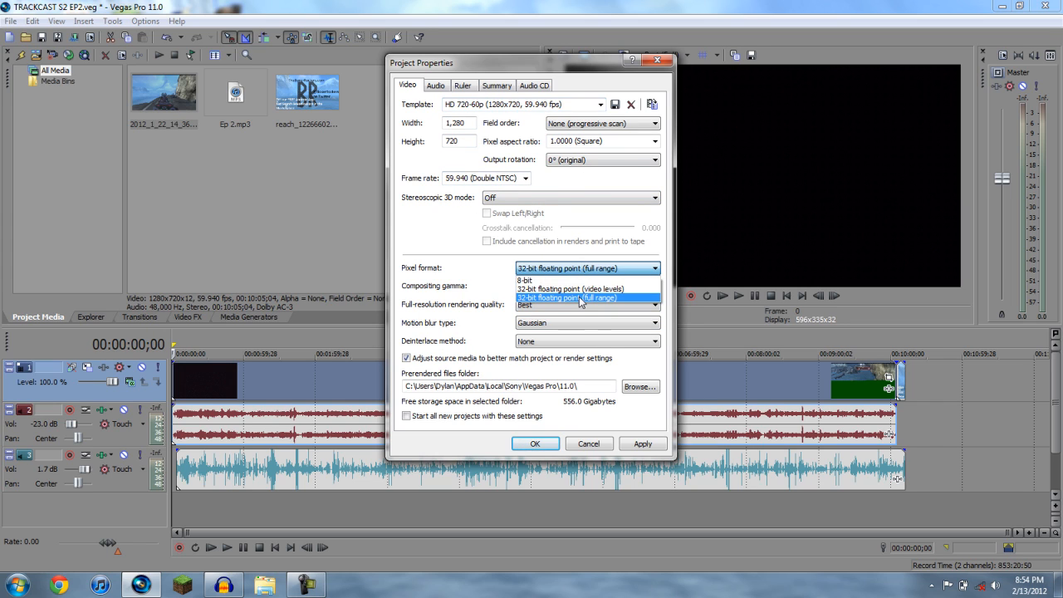
click(579, 297)
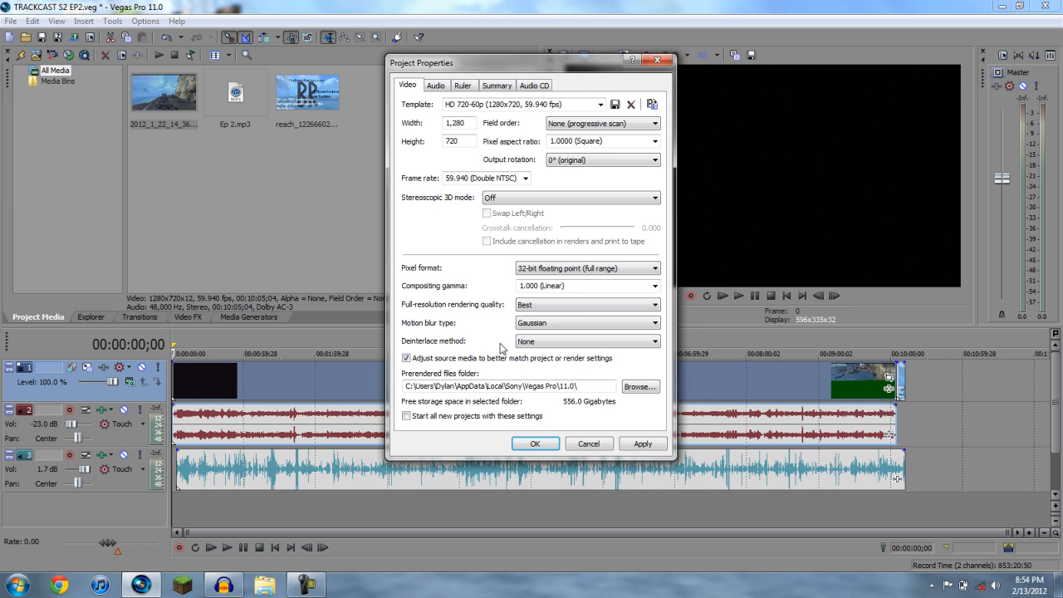
- Keep the full-resolution rendering quality at Best, set the deinterlace method to None, and apply the project properties
click(592, 307)
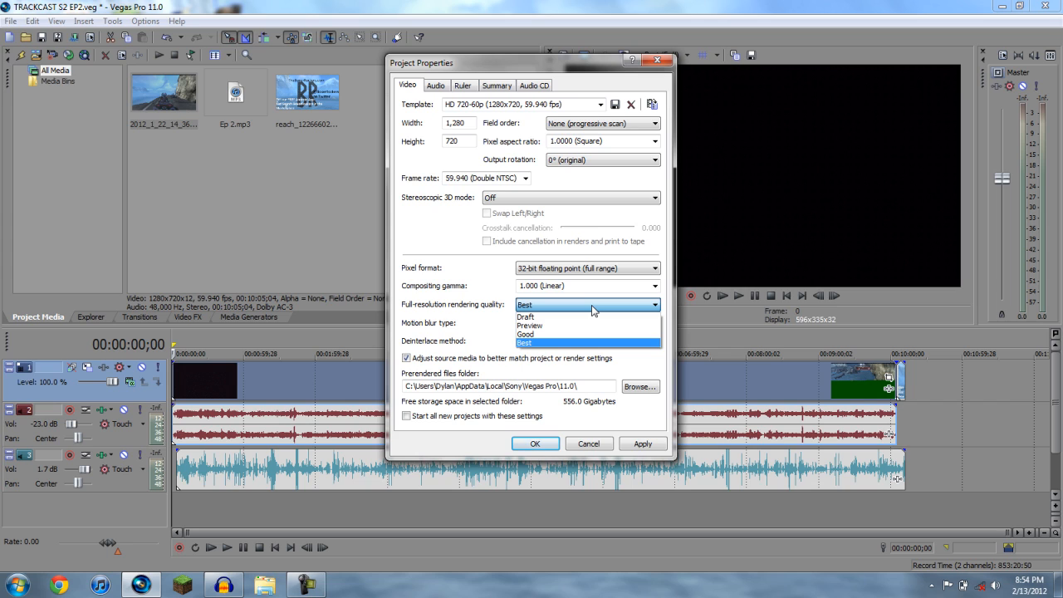
click(592, 308)
key(Tab)
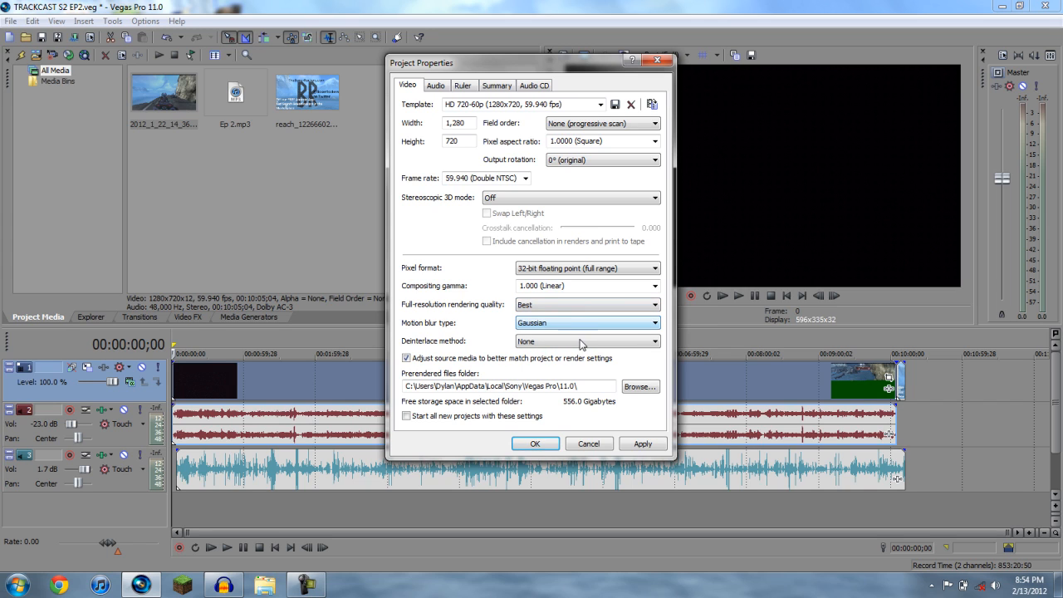
click(580, 342)
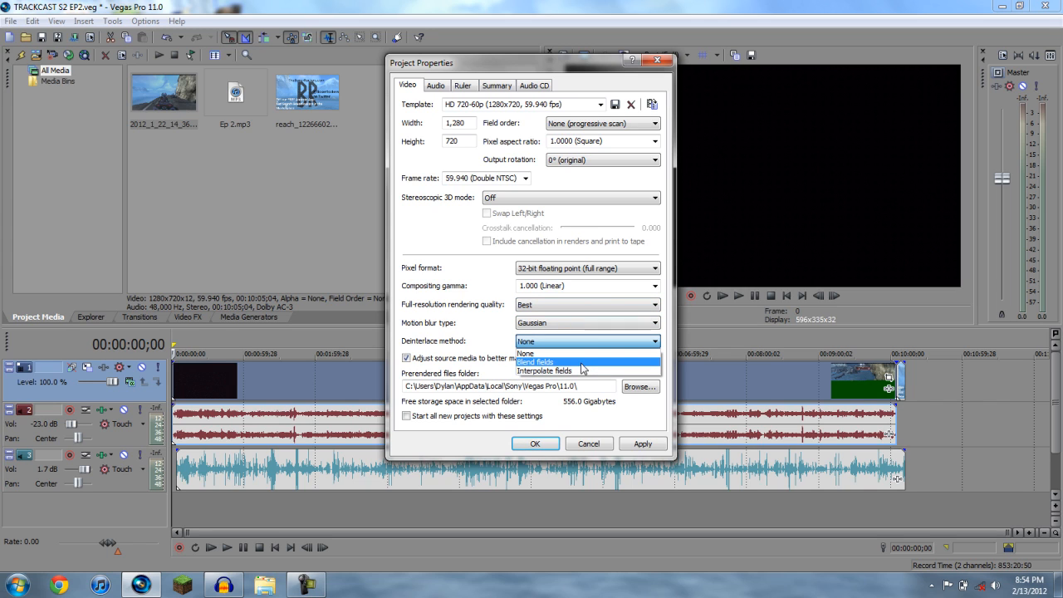
click(579, 355)
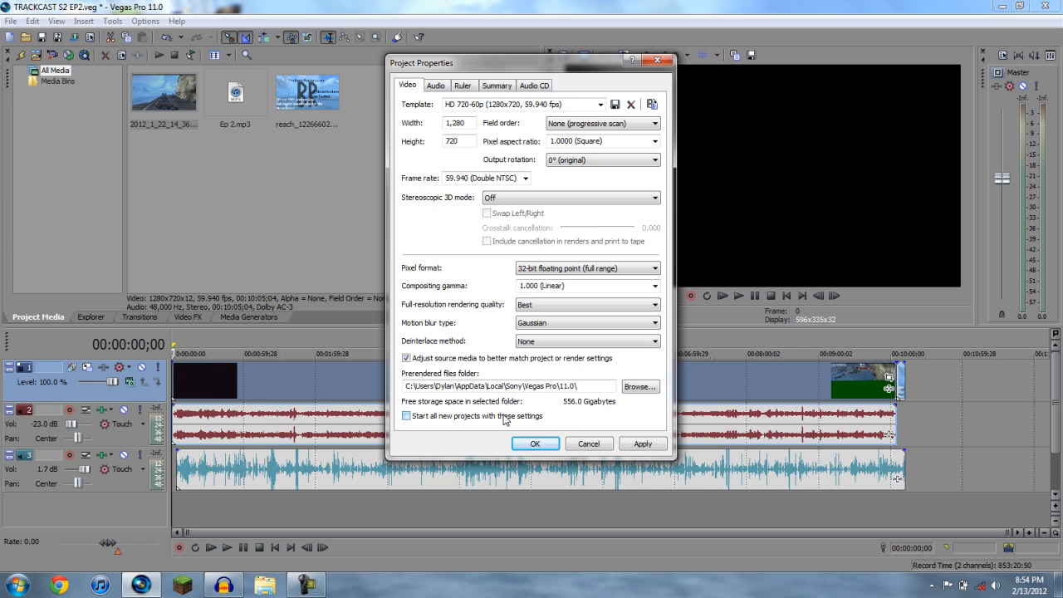
click(639, 445)
click(535, 443)
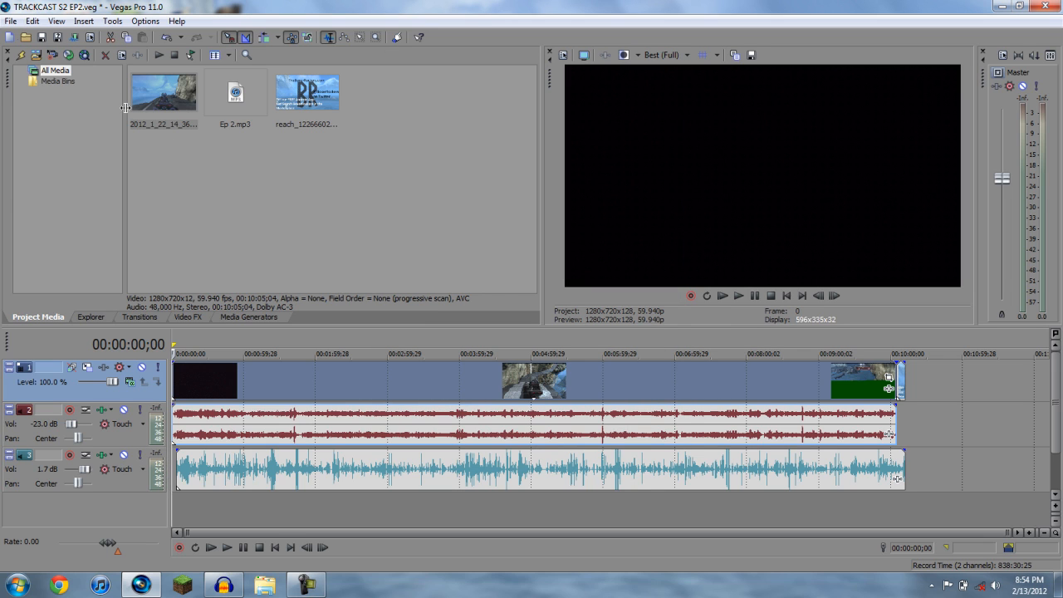
click(676, 59)
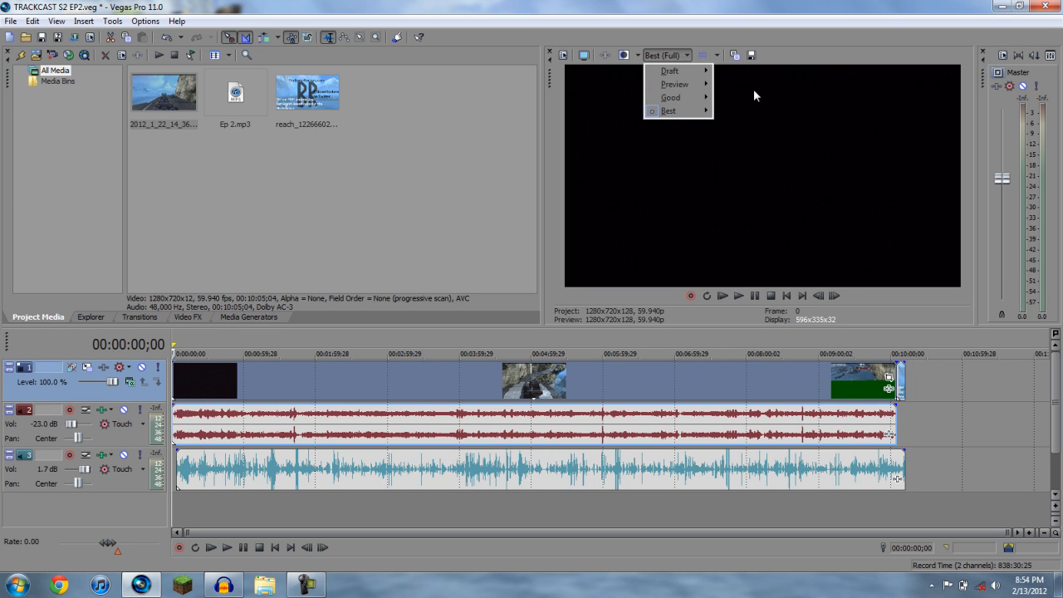
mouse_move(702, 110)
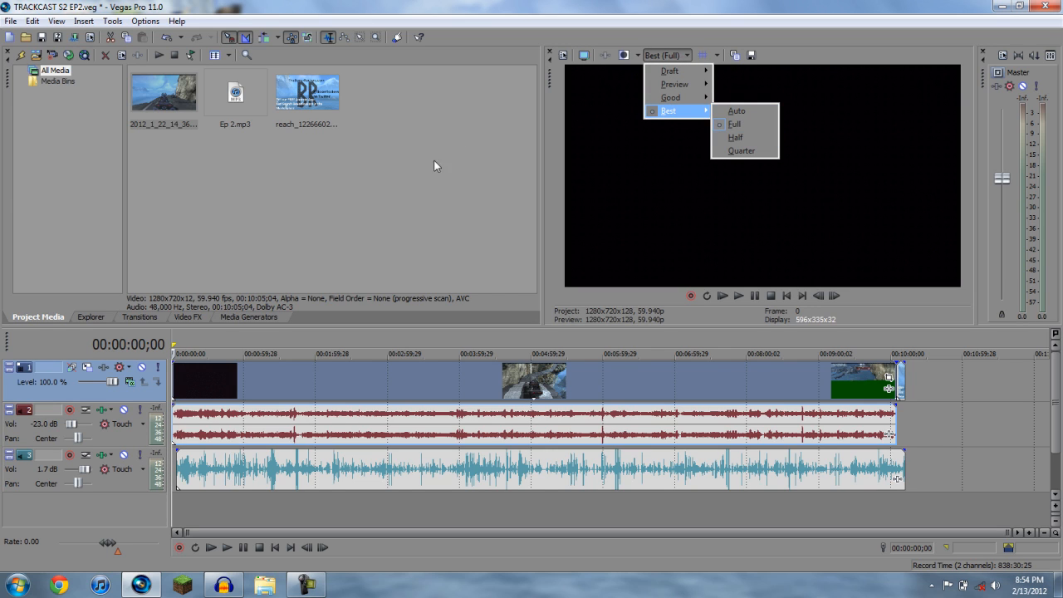
click(415, 170)
- Start rendering the project to a new file and choose the MainConcept AVC/AAC (*.mp4) template Internet HD 720p
click(12, 21)
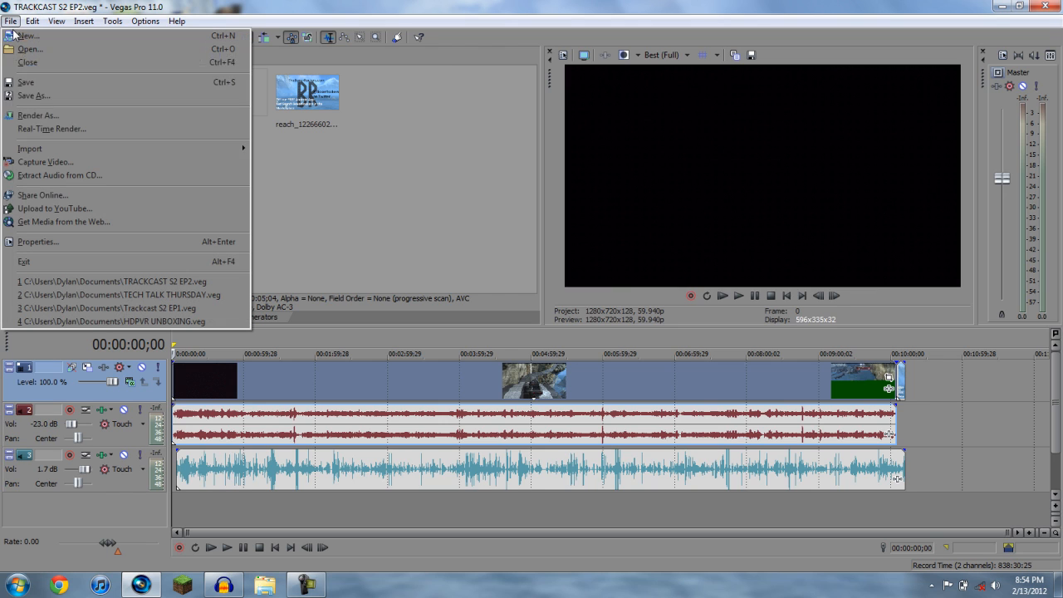
click(38, 117)
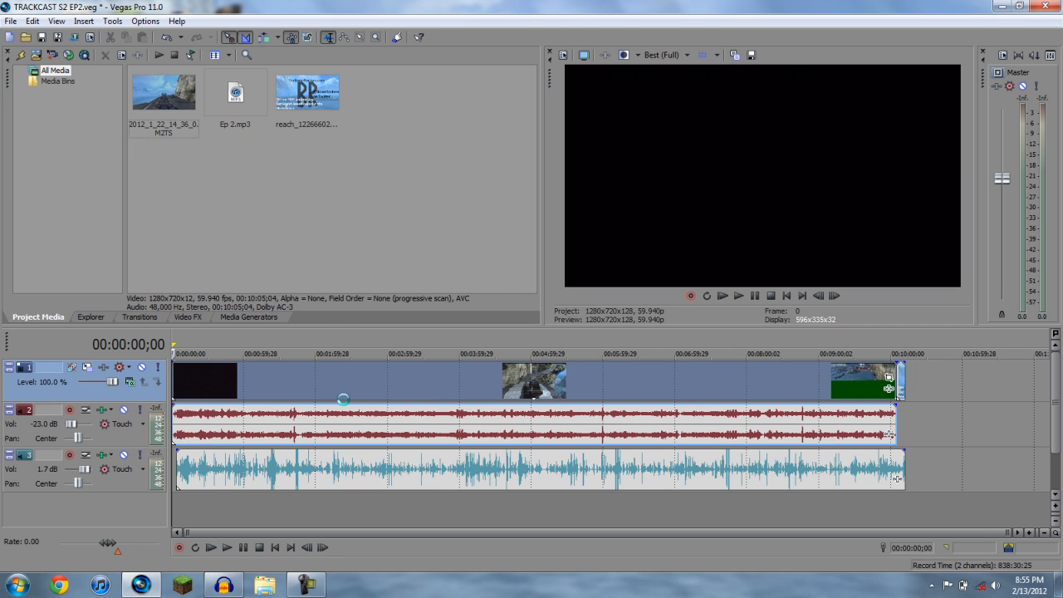
click(306, 584)
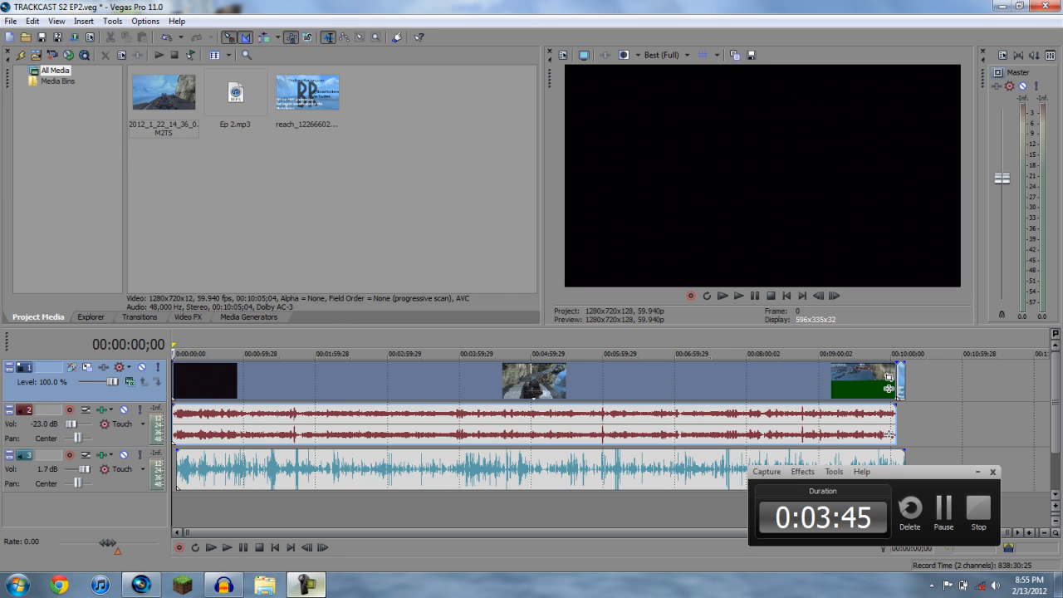
click(307, 584)
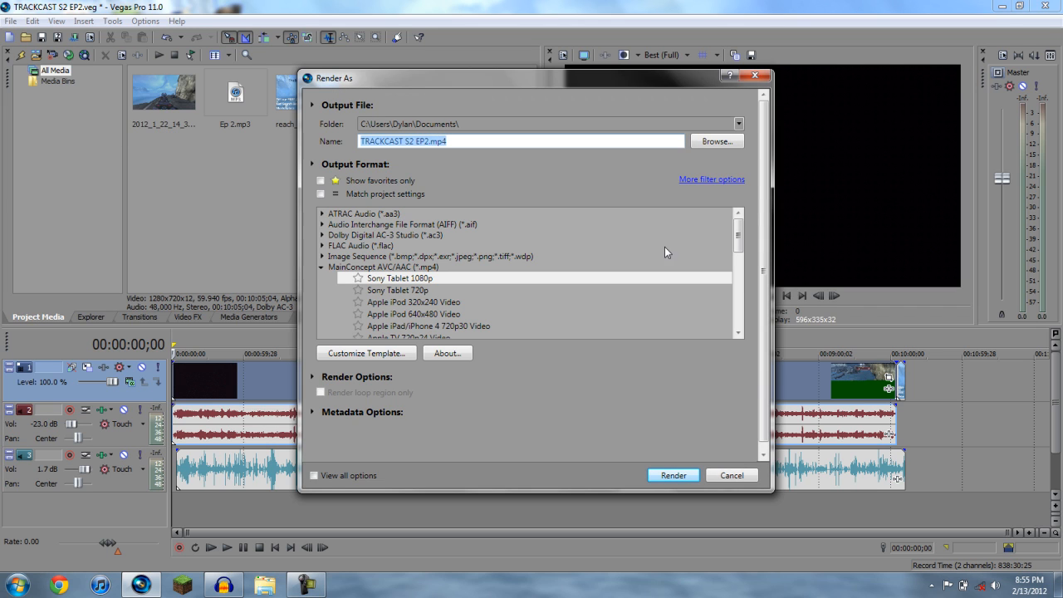
double_click(417, 268)
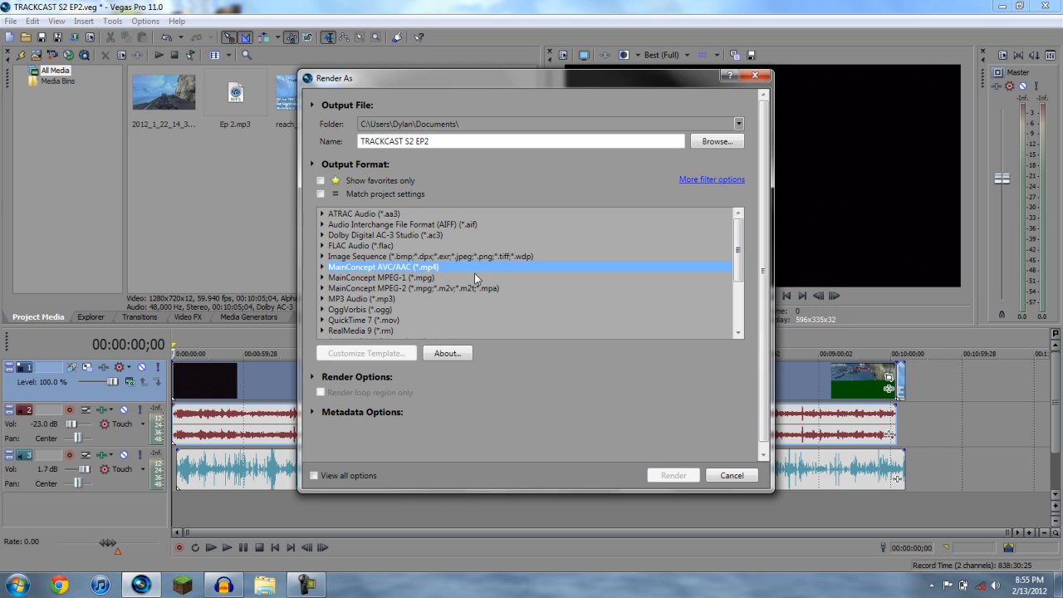
drag(740, 246, 716, 159)
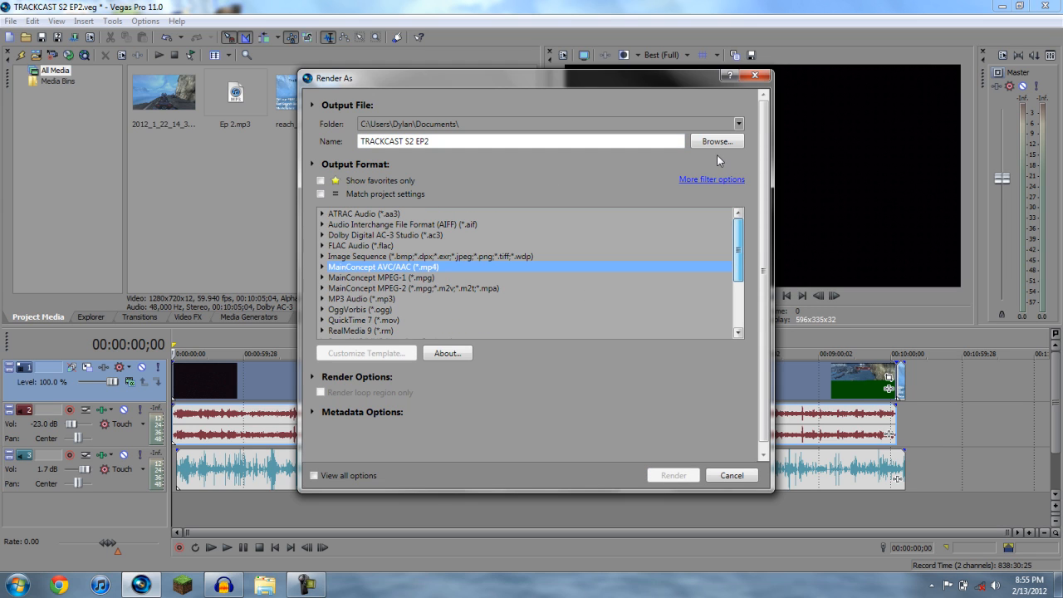
double_click(437, 270)
drag(738, 236, 745, 288)
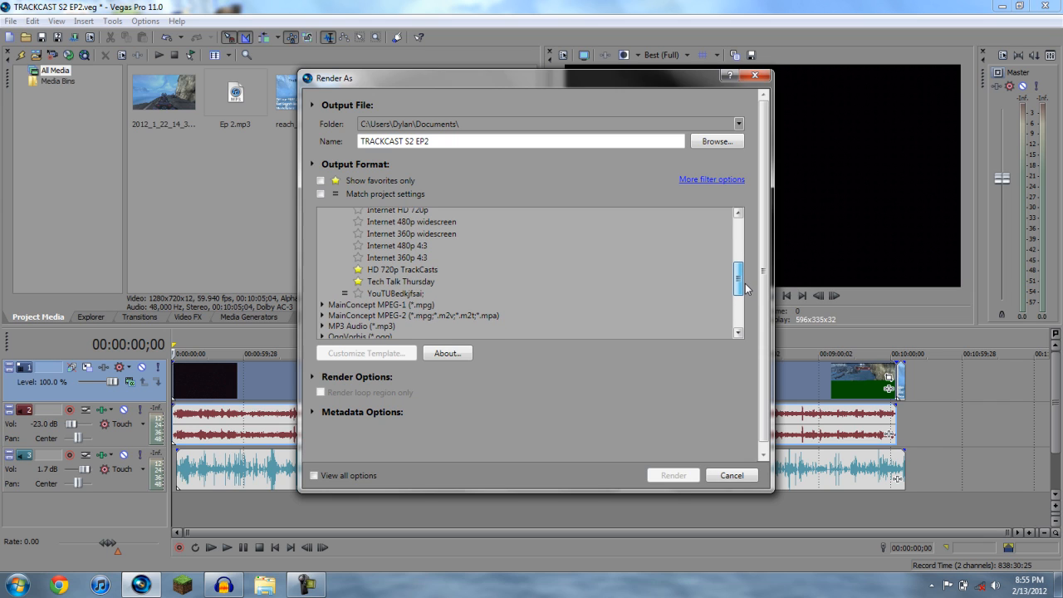
mouse_move(745, 287)
mouse_down()
mouse_move(738, 255)
mouse_move(739, 269)
mouse_up()
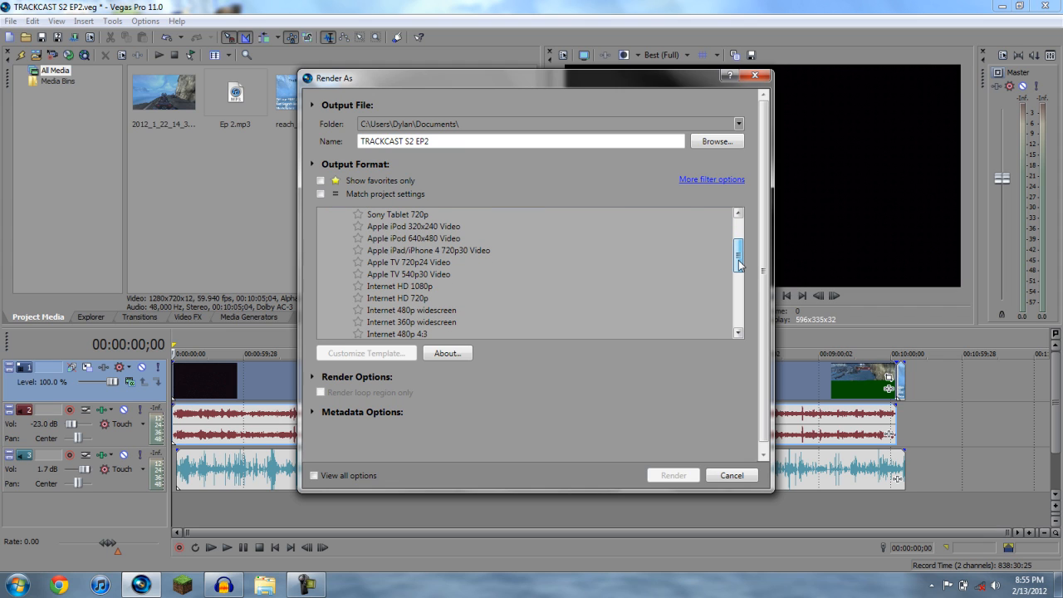
click(426, 297)
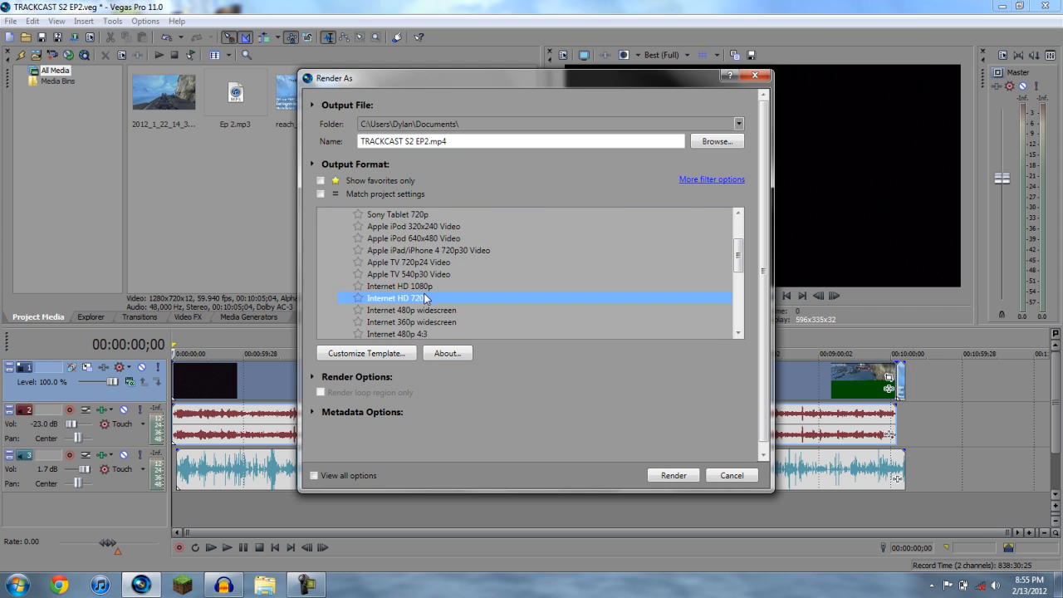
- Customize the Internet HD 720p template with a frame rate of 59.940
click(392, 355)
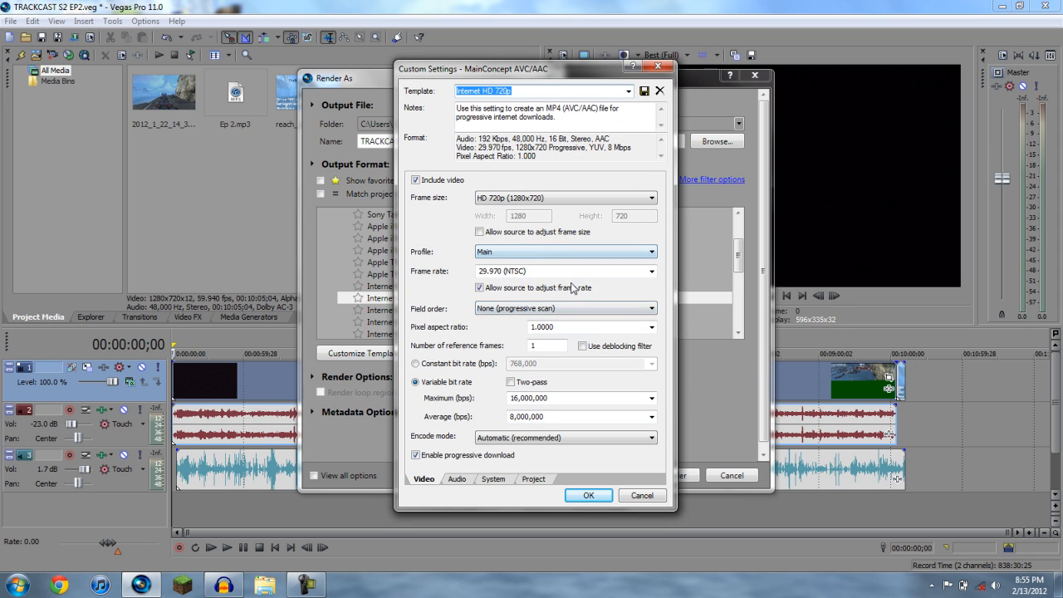
click(498, 272)
text(5)
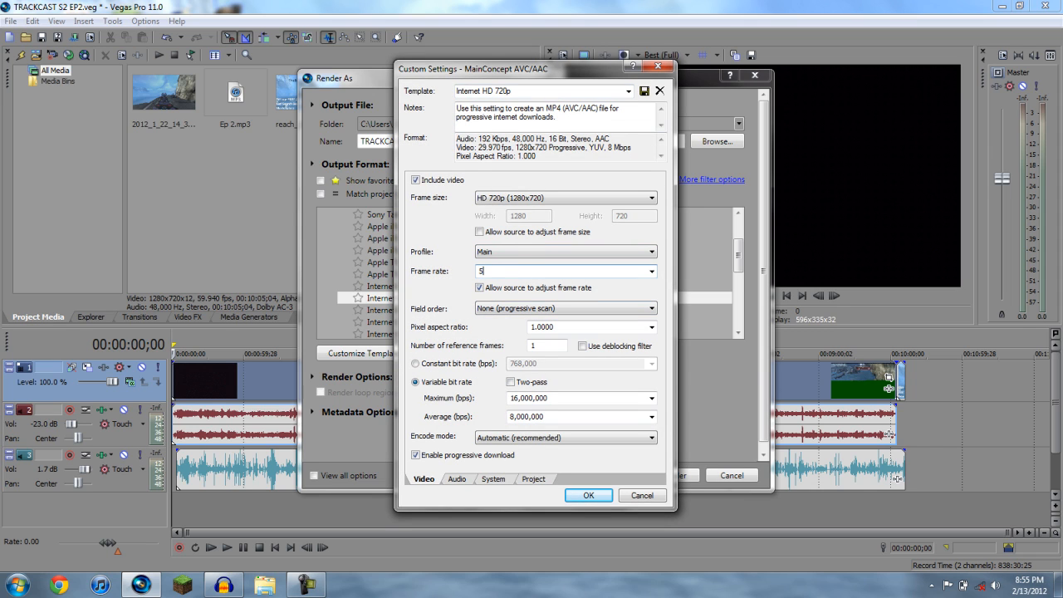
text(9.940)
- Switch the video encoding to a constant bit rate of 10,000,000 bps
click(493, 364)
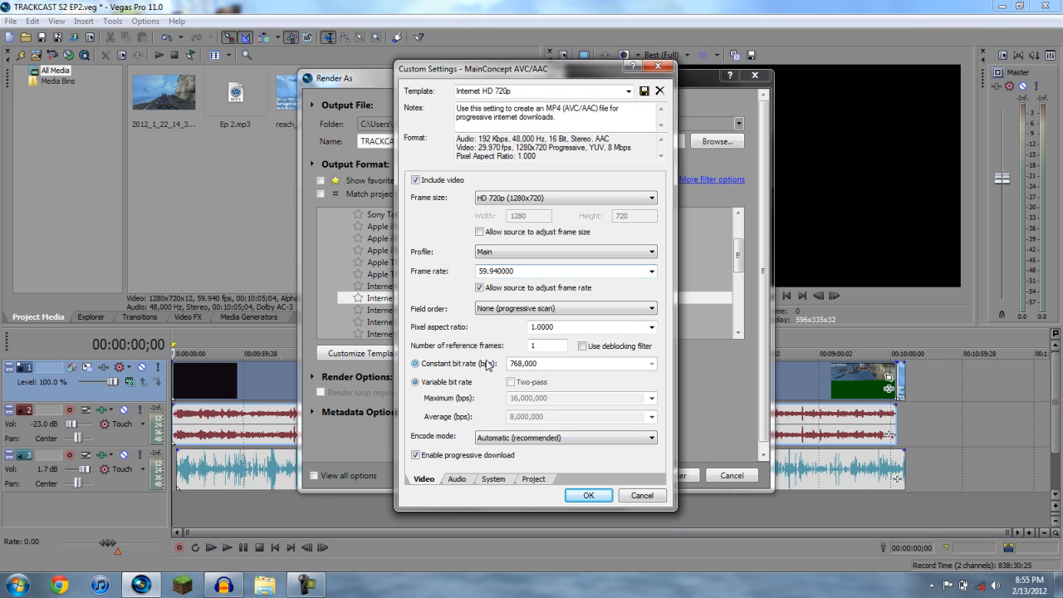
click(652, 364)
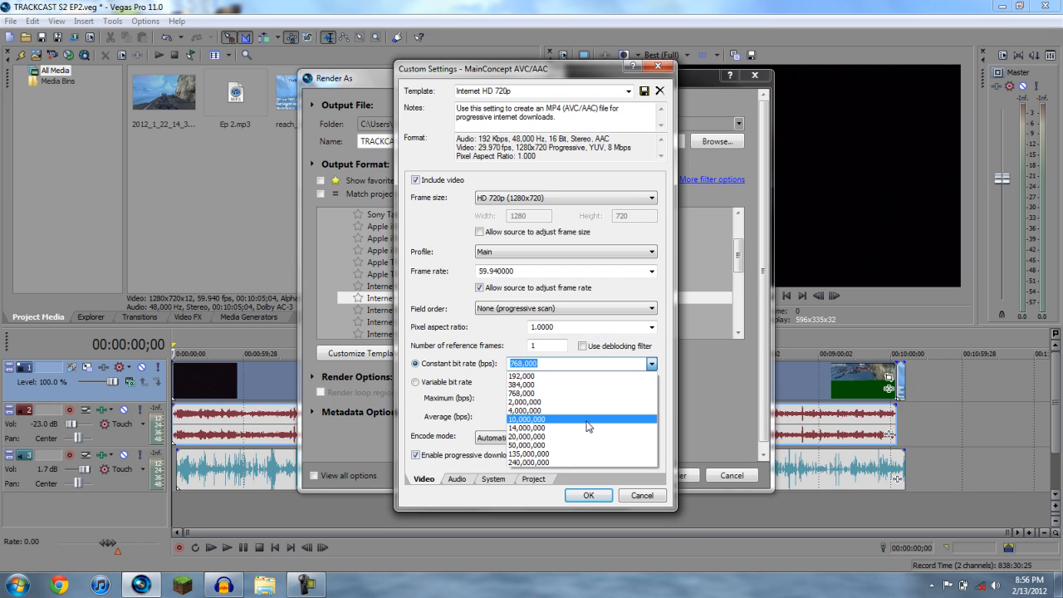
click(586, 419)
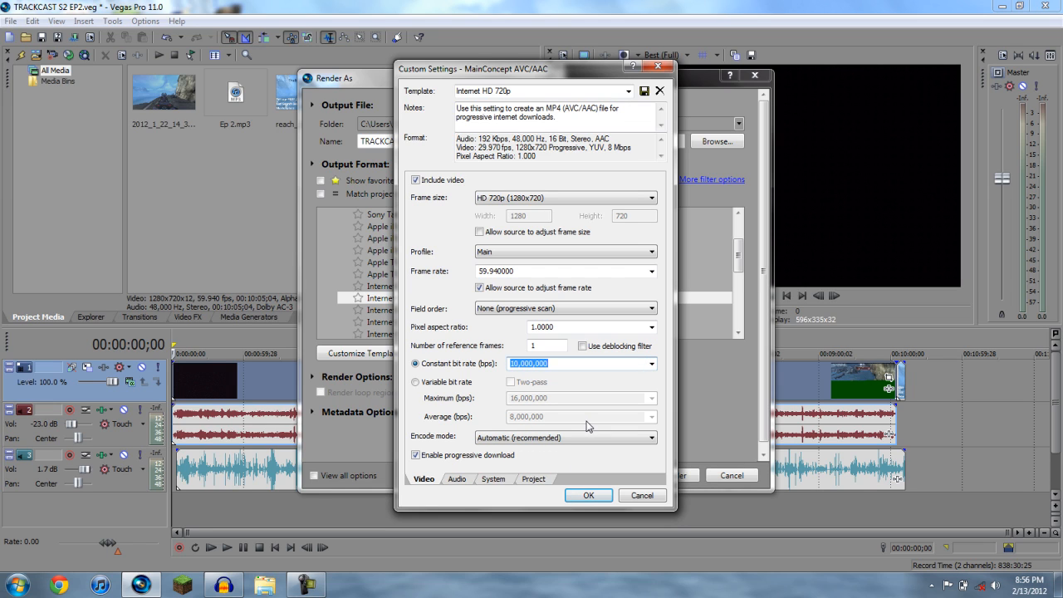
- Try a constant bit rate of 8,000,000 bps and return it to 10,000,000 bps
key(BackSpace)
text(8,000,000)
click(652, 364)
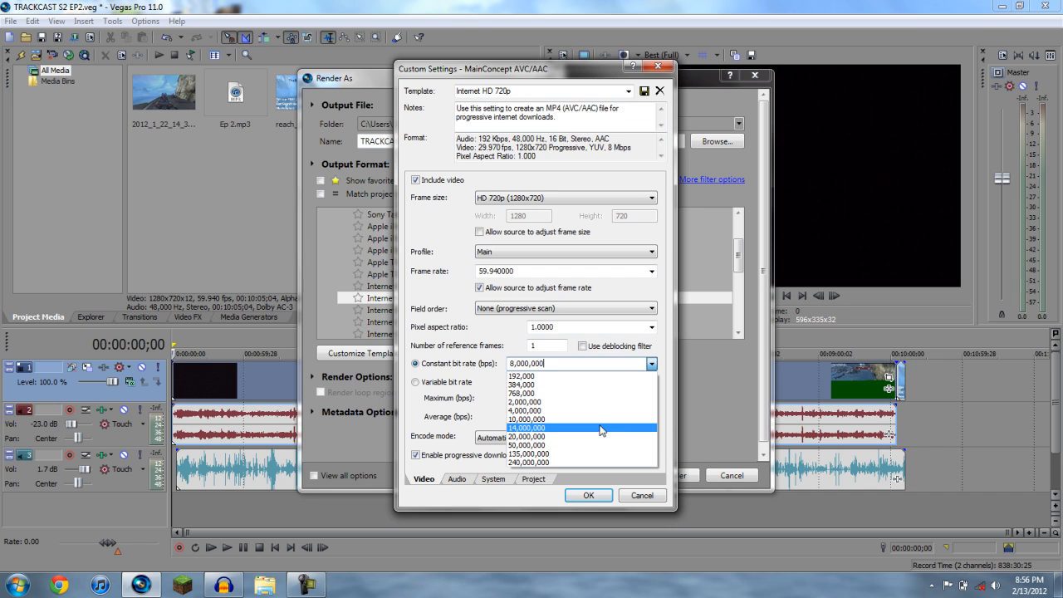
click(531, 420)
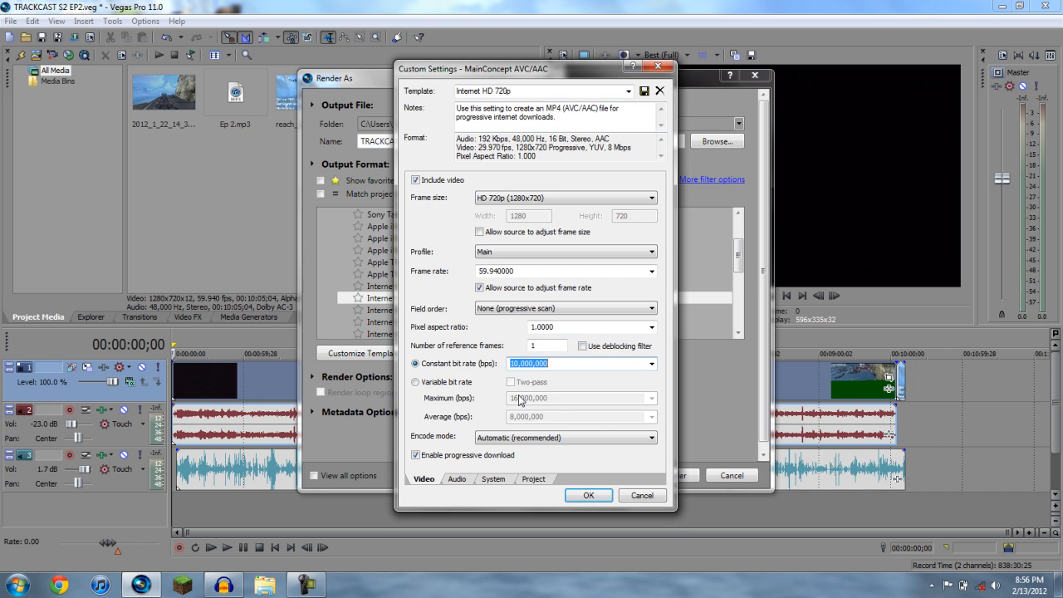
- Keep the encode mode at Automatic (recommended) and set the audio bit rate to 320,000 bps
click(537, 438)
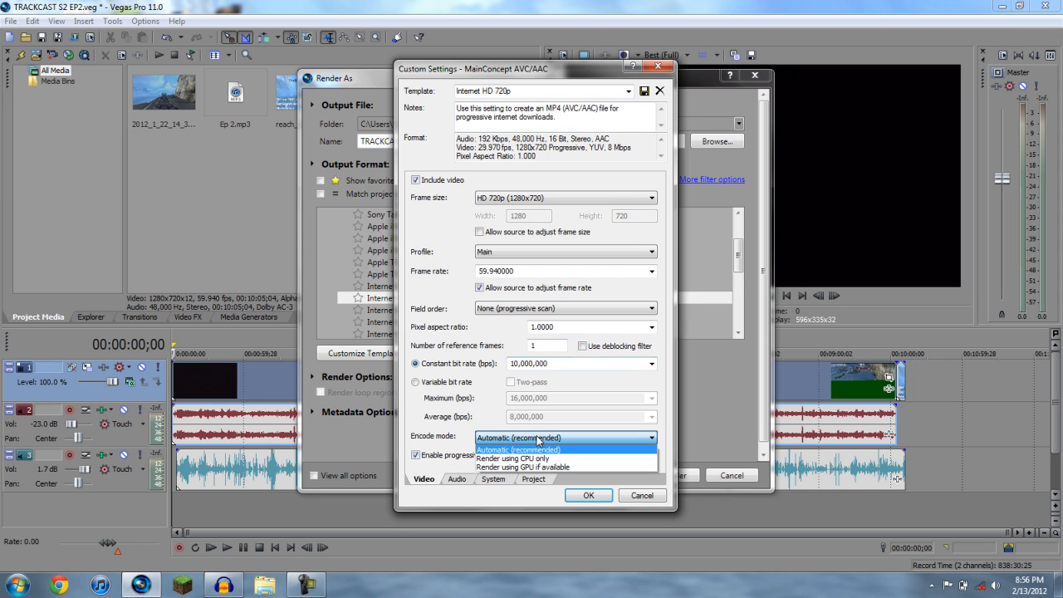
click(564, 440)
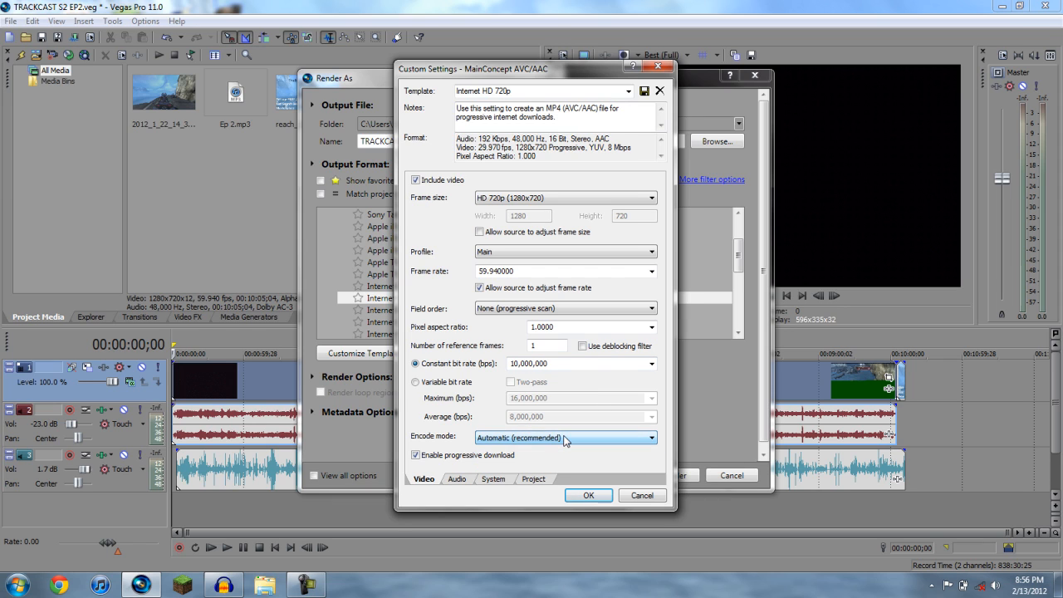
click(456, 479)
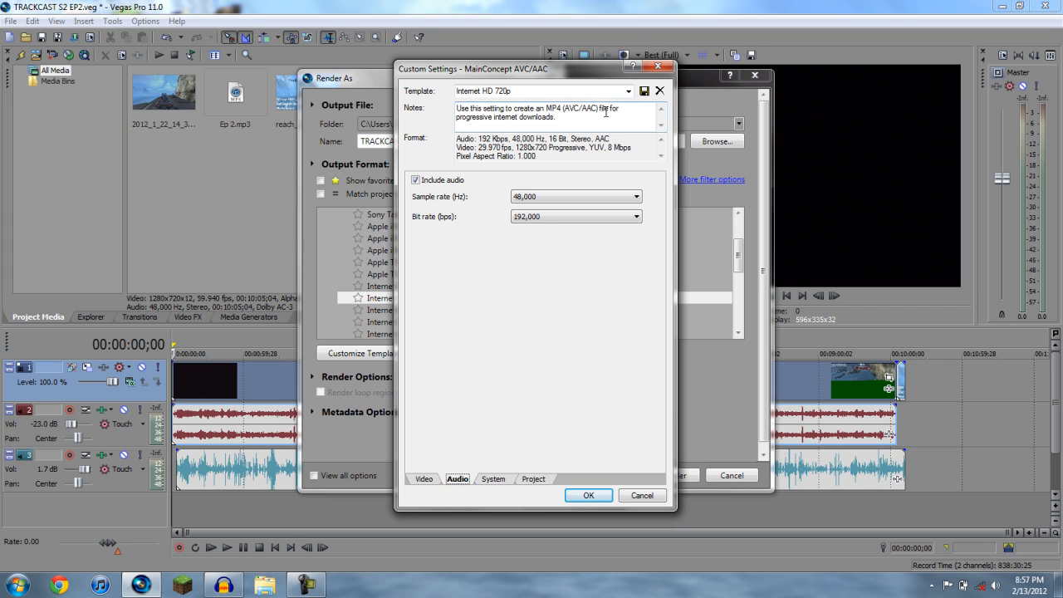
click(606, 215)
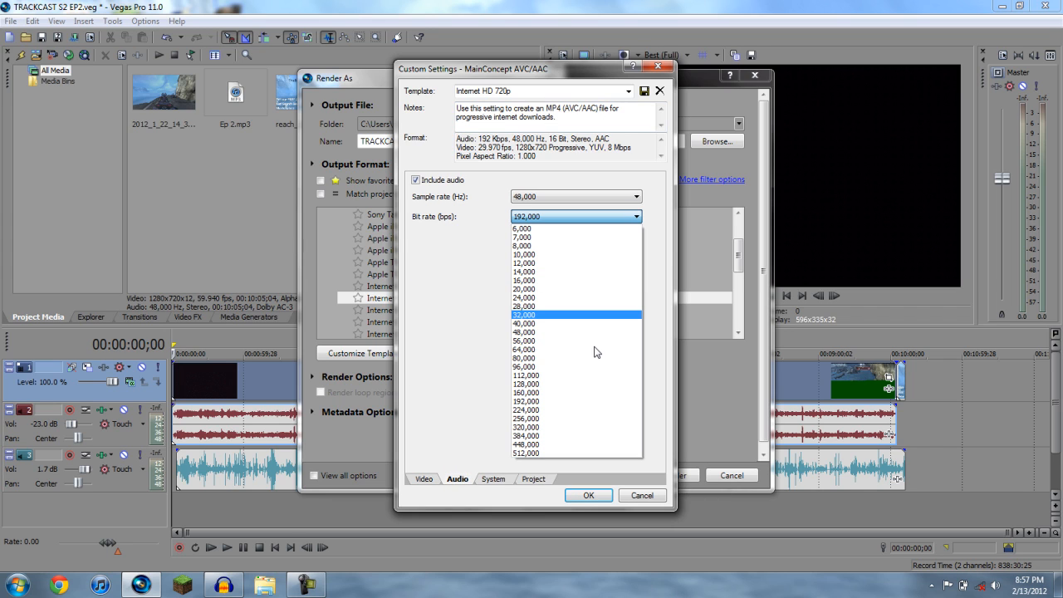
click(561, 427)
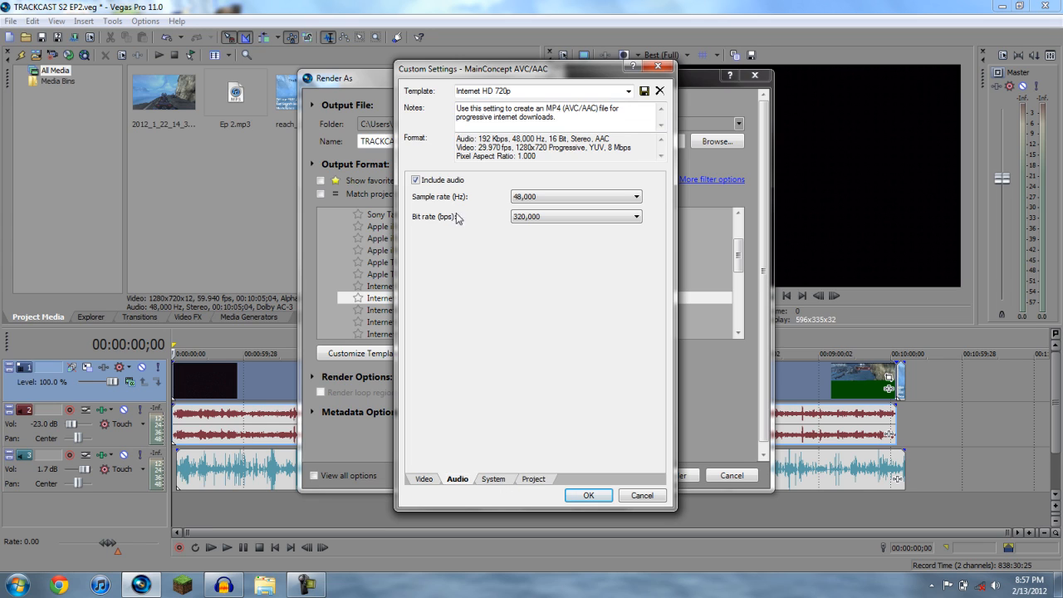
- Check for an available GPU and apply the custom template settings with the video rendering quality set to Best
click(493, 478)
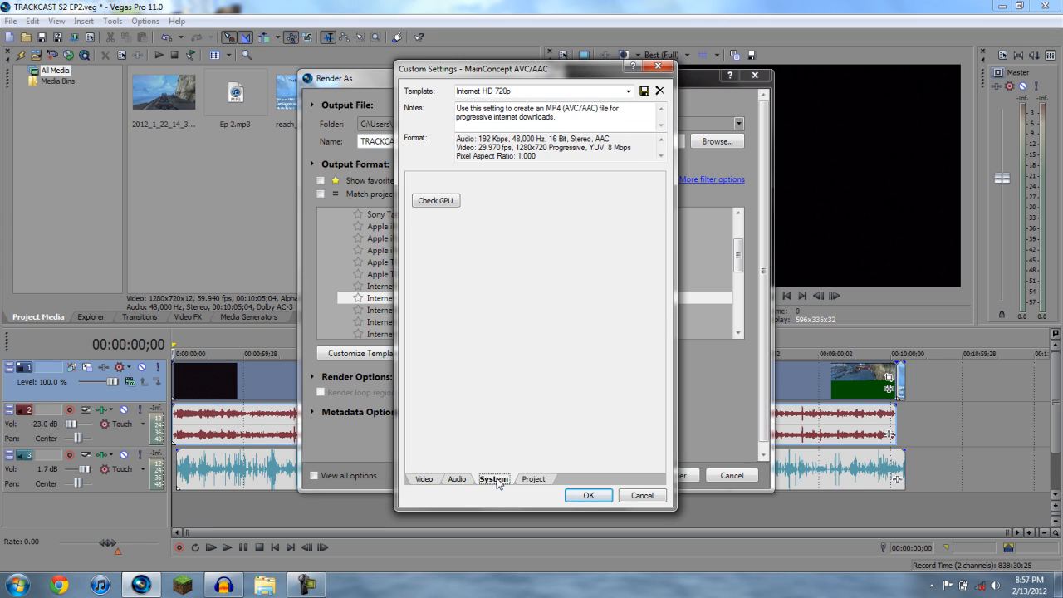
click(448, 201)
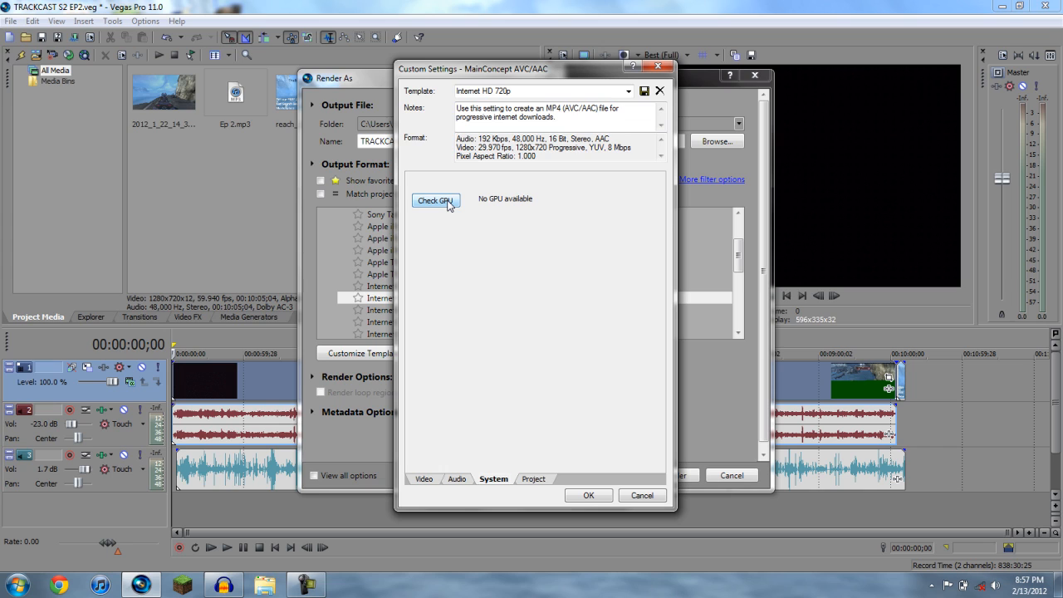
click(544, 480)
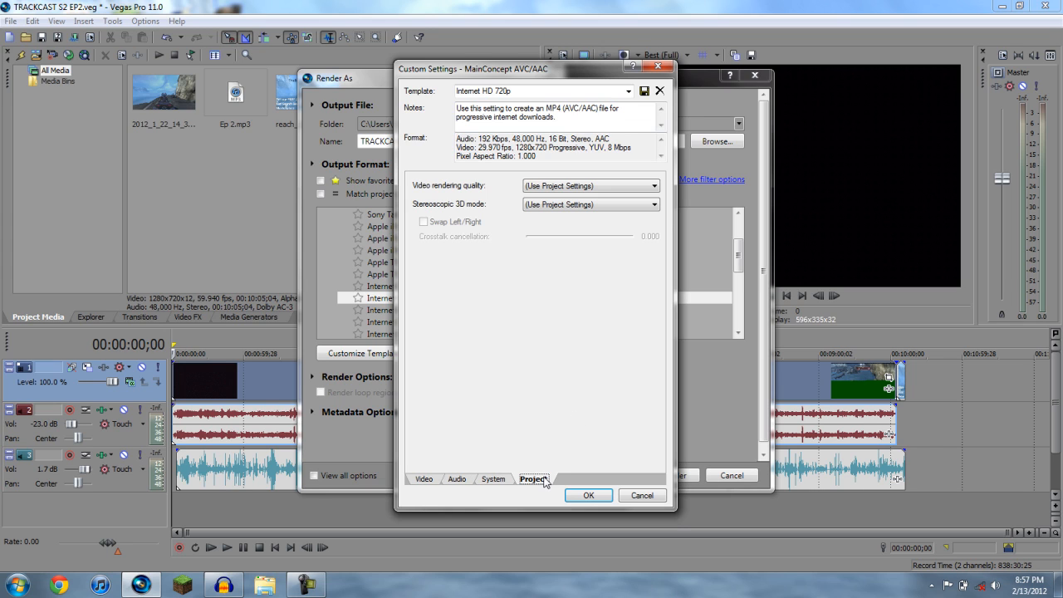
click(612, 186)
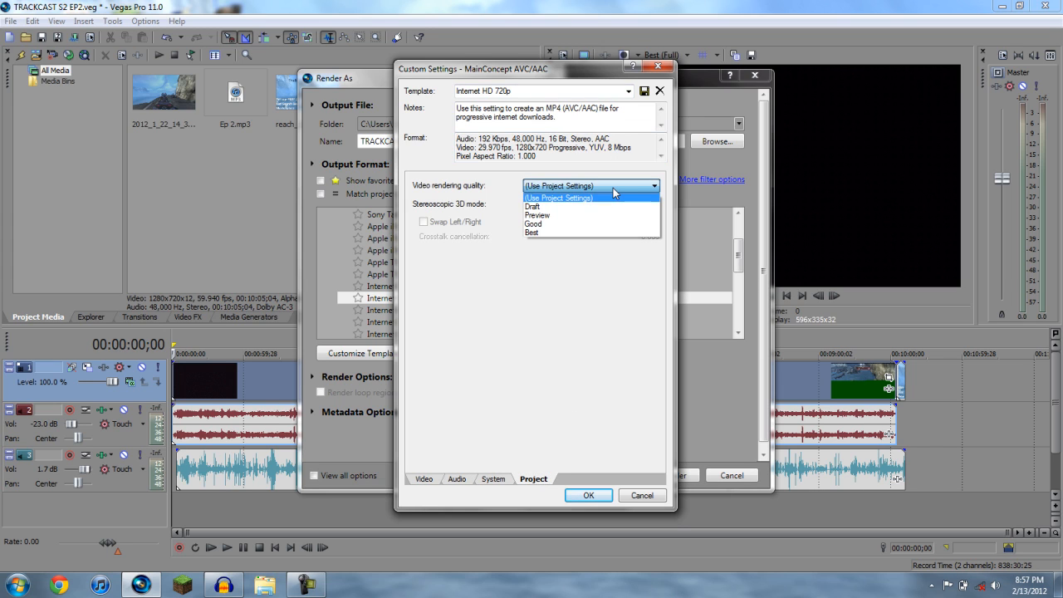
click(565, 234)
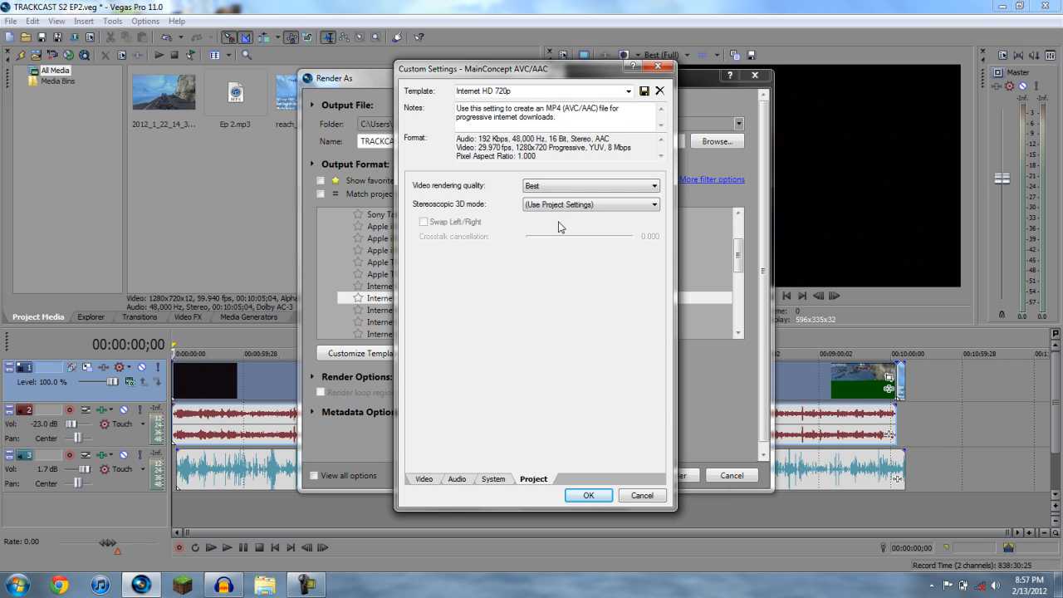
click(588, 495)
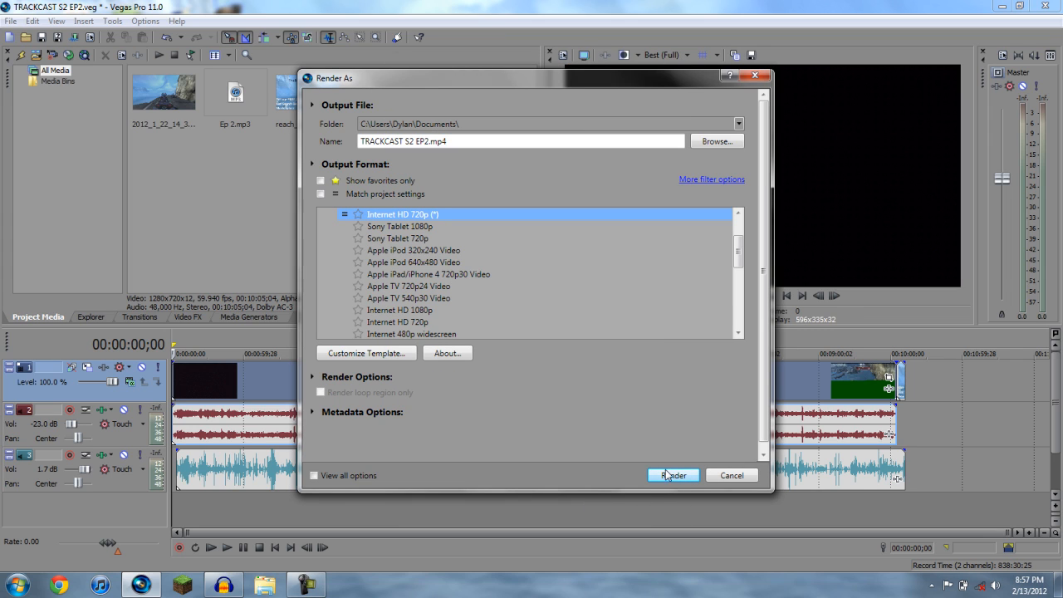
- Close the Render As dialog without rendering and start Windows Task Manager
click(754, 77)
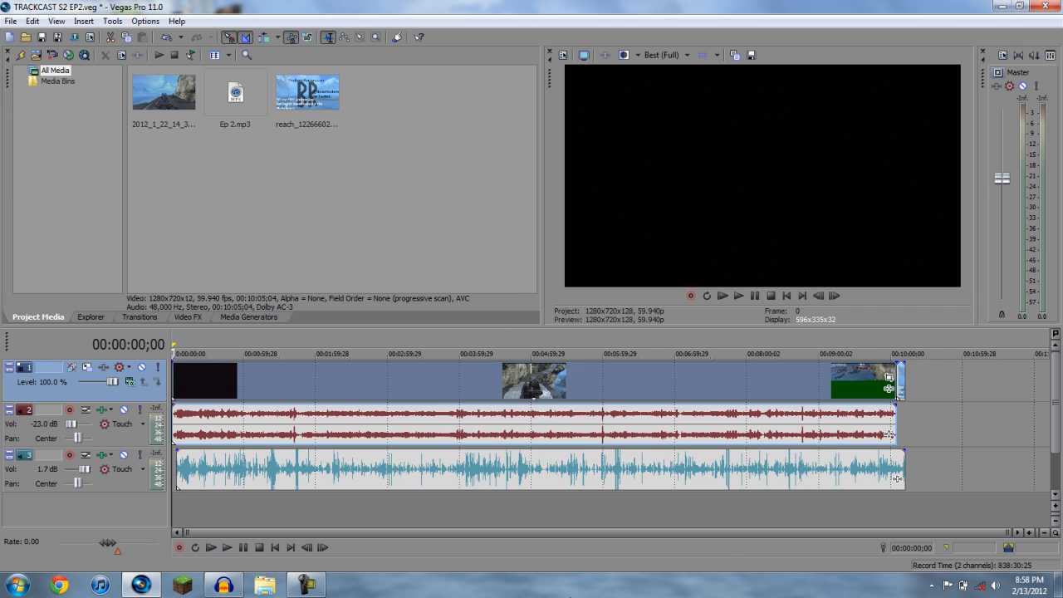
right_click(570, 459)
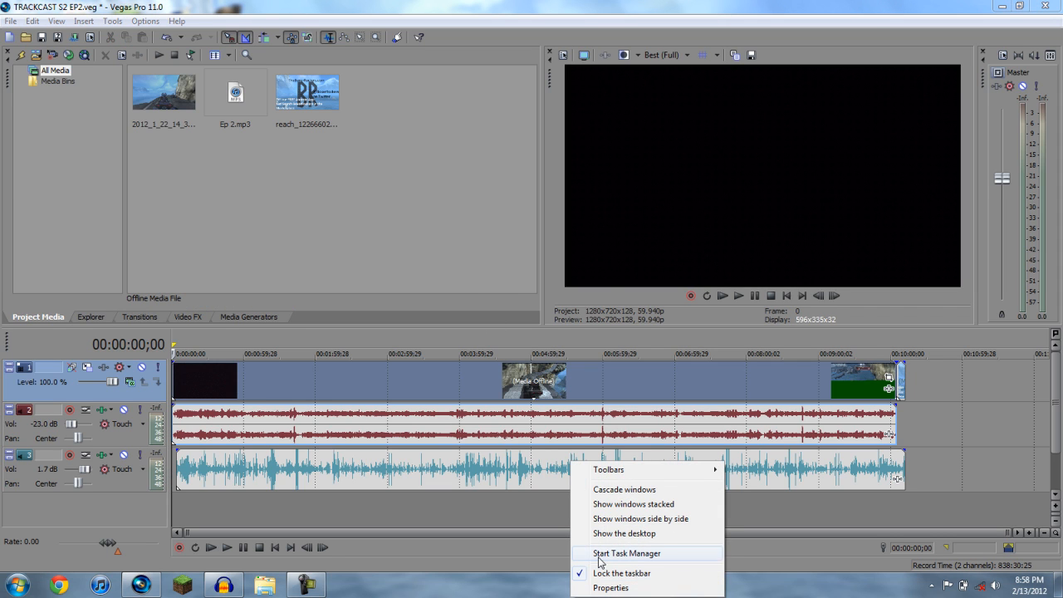
click(598, 562)
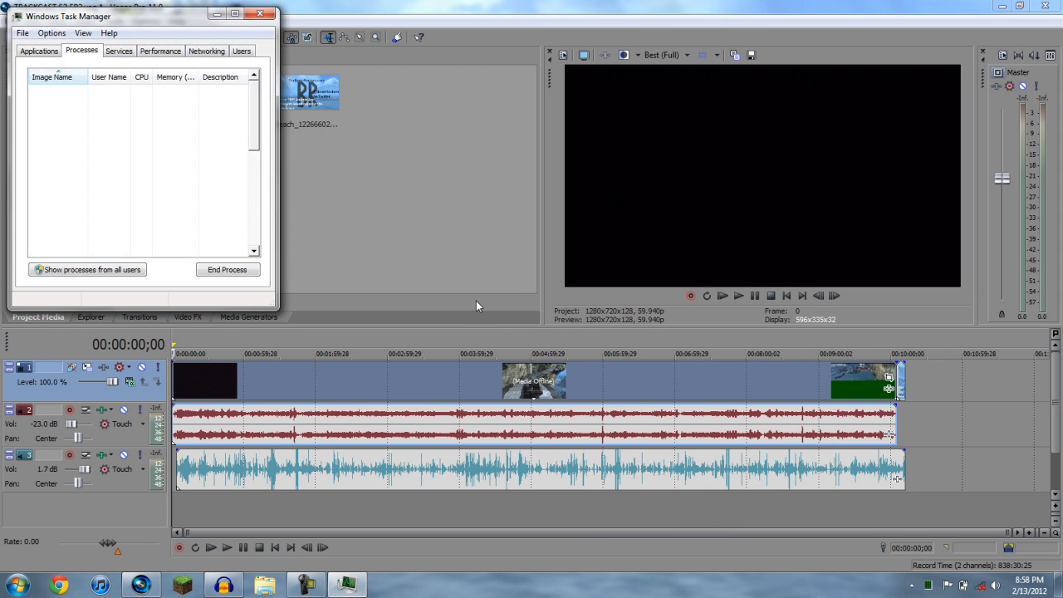
- Set the priority of the Vegas Pro process (vegas110.exe) to High and close Task Manager
scroll(258, 122, down, 1)
drag(257, 122, 256, 192)
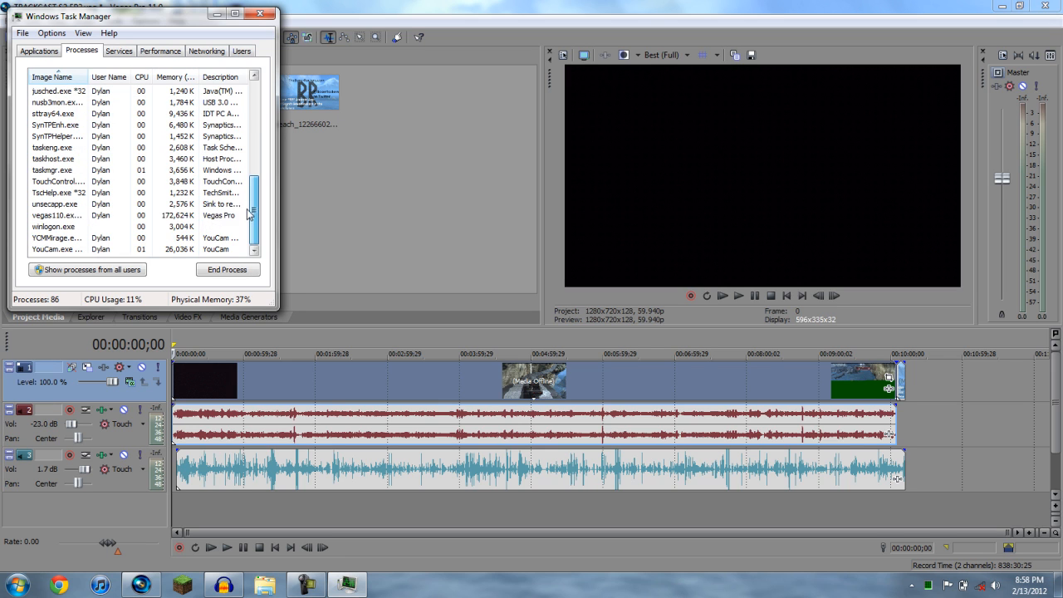
click(179, 215)
right_click(172, 218)
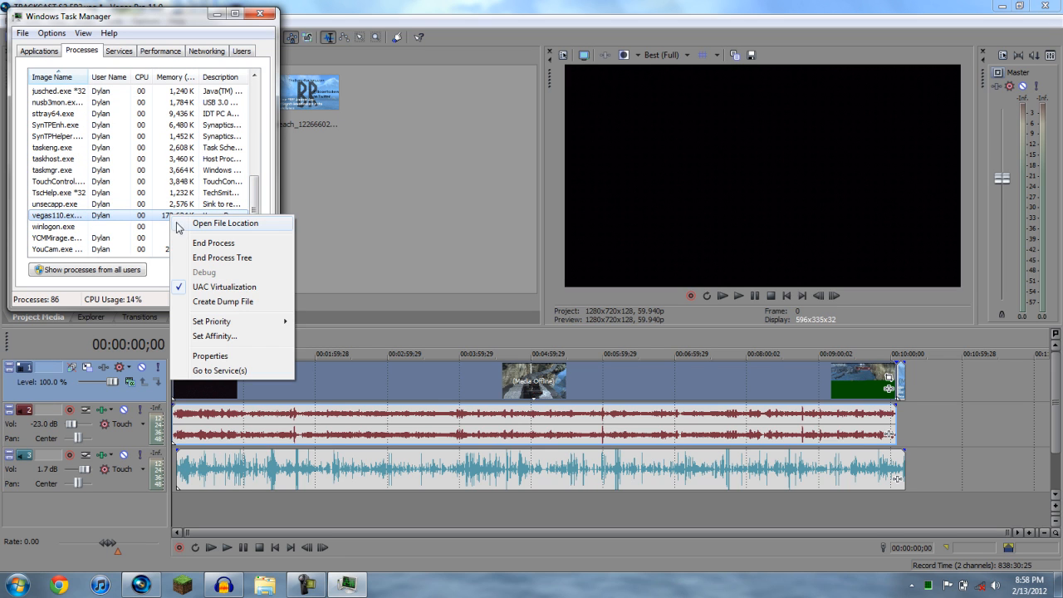
mouse_move(239, 323)
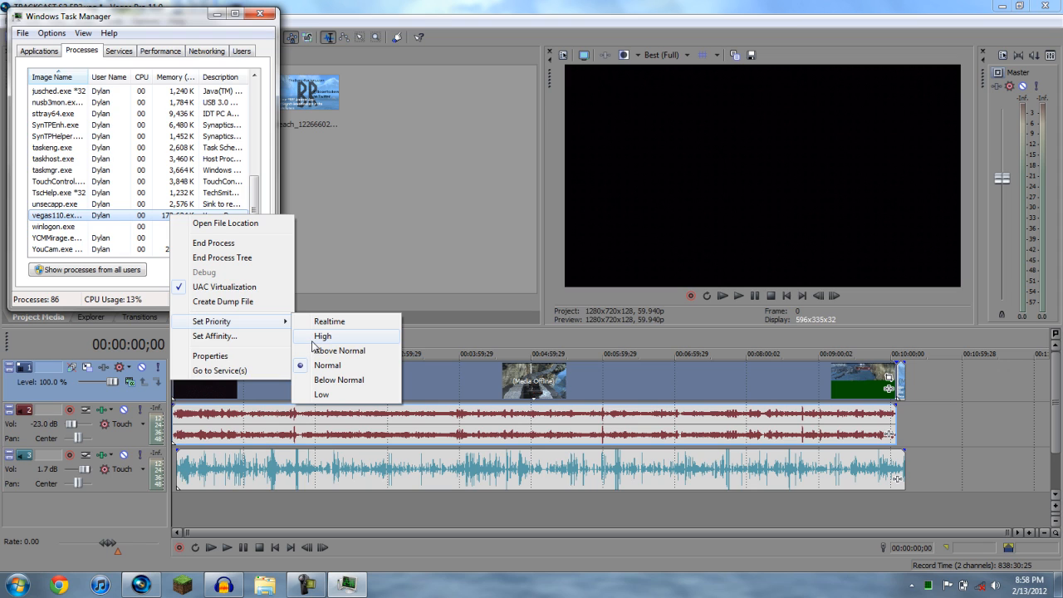
click(319, 336)
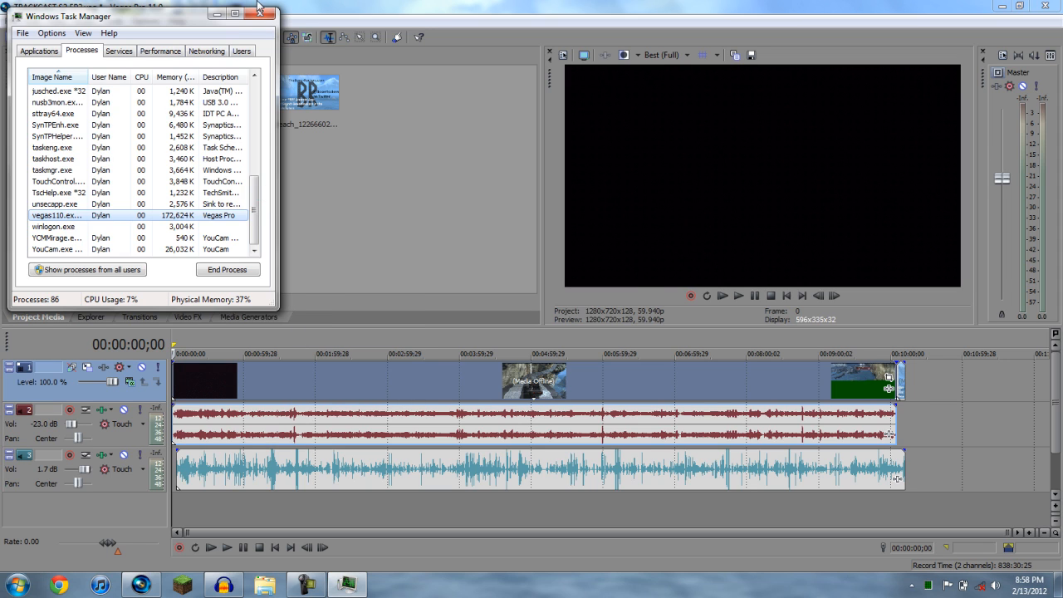
click(548, 310)
click(260, 13)
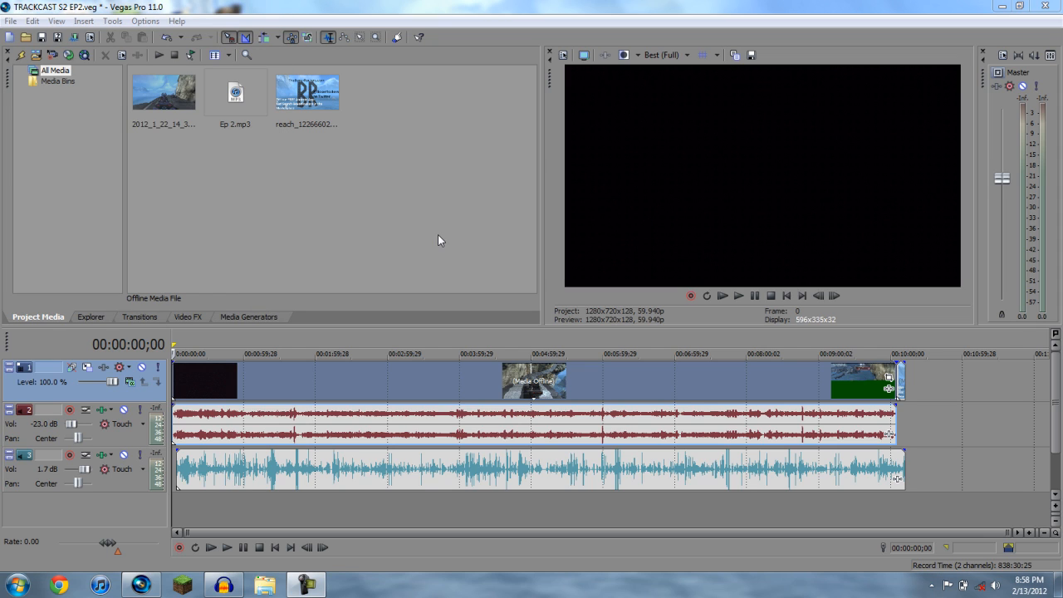